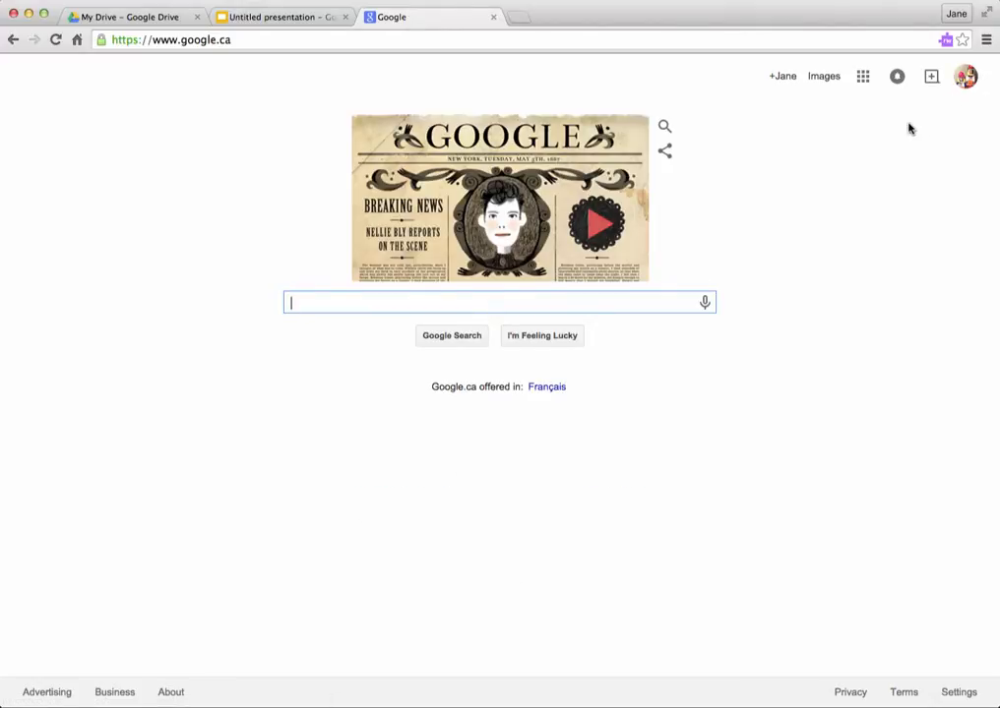
# Open Google Calendar from the Google home page and expand the lists of own calendars and other calendars.
pyautogui.click(865, 82)
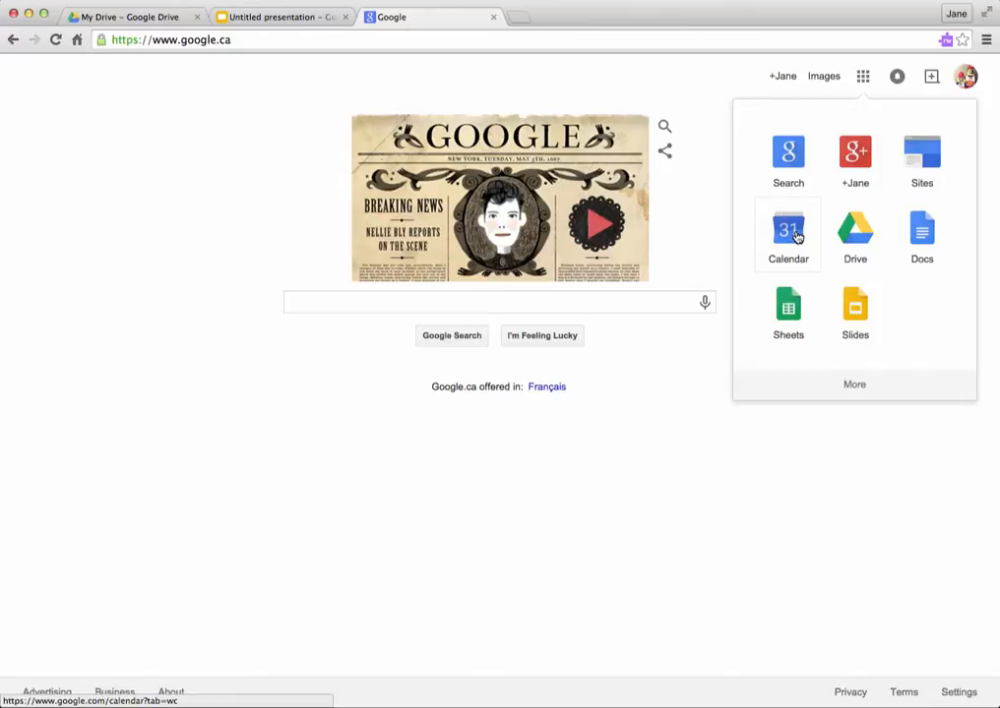
pyautogui.click(797, 236)
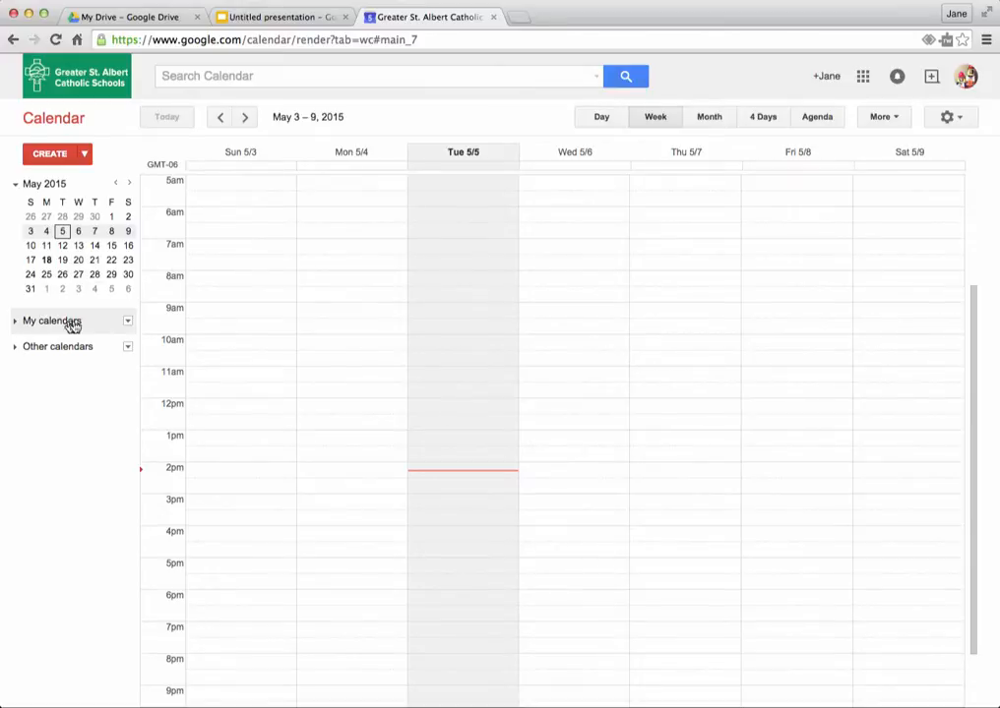
pyautogui.click(16, 324)
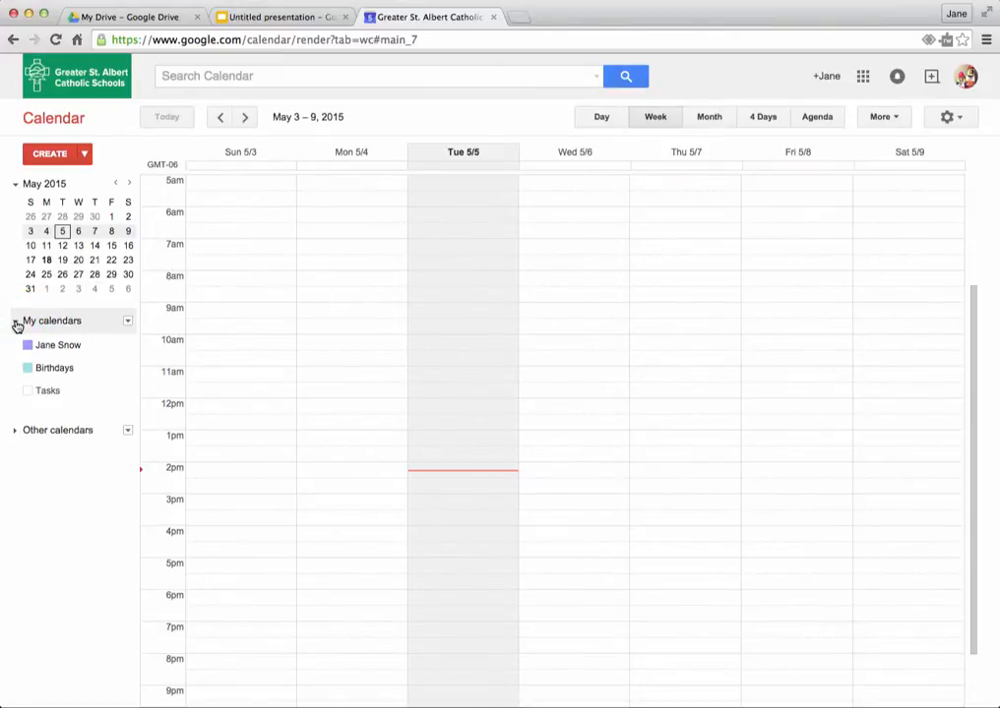
pyautogui.click(24, 435)
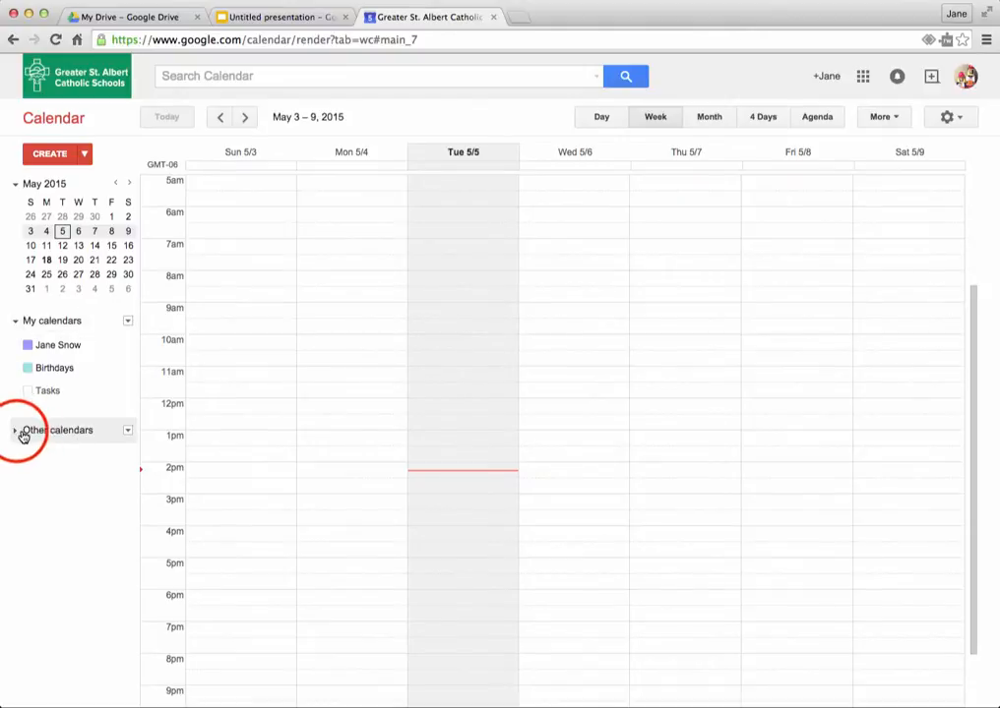
pyautogui.click(17, 434)
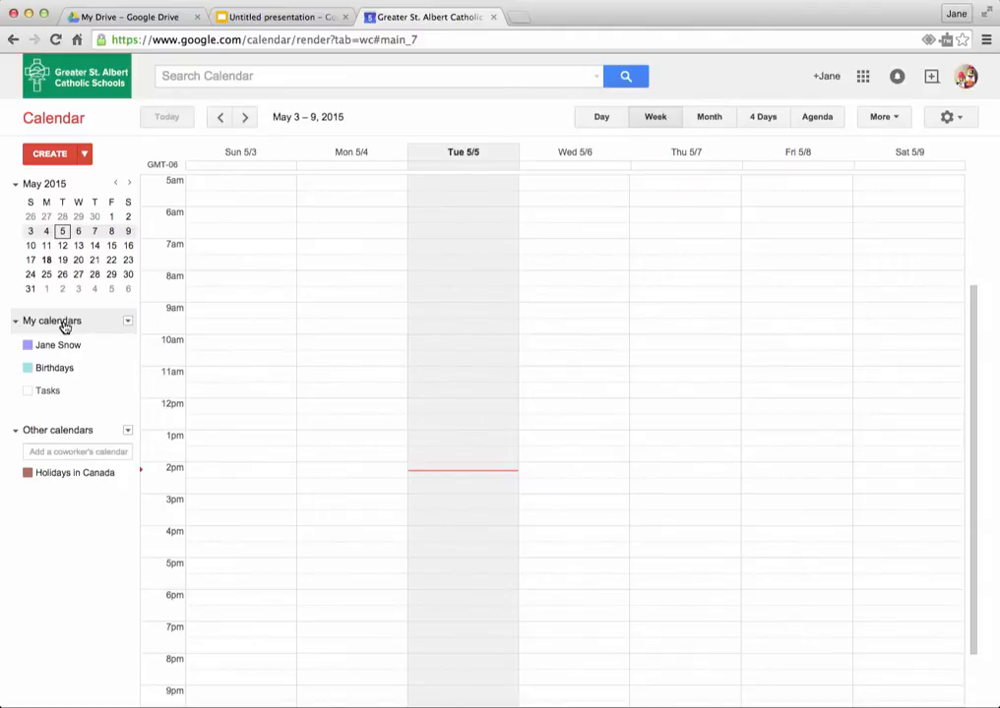
# Create a new calendar named "Class 6B Calendar", leaving its description empty and its sharing options off.
pyautogui.click(129, 324)
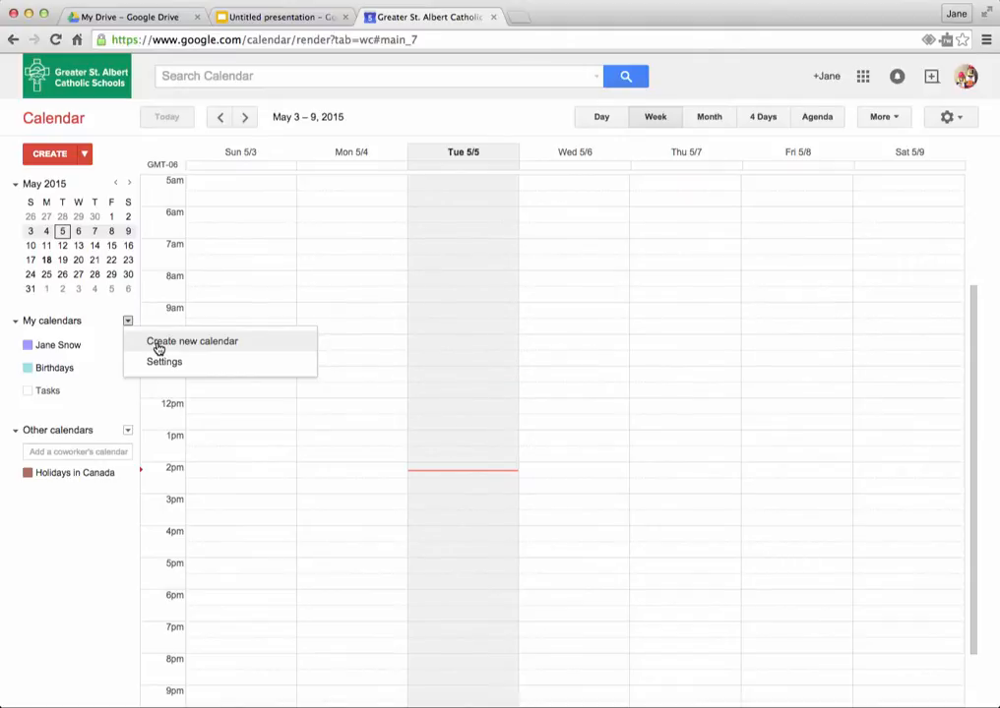
pyautogui.click(158, 348)
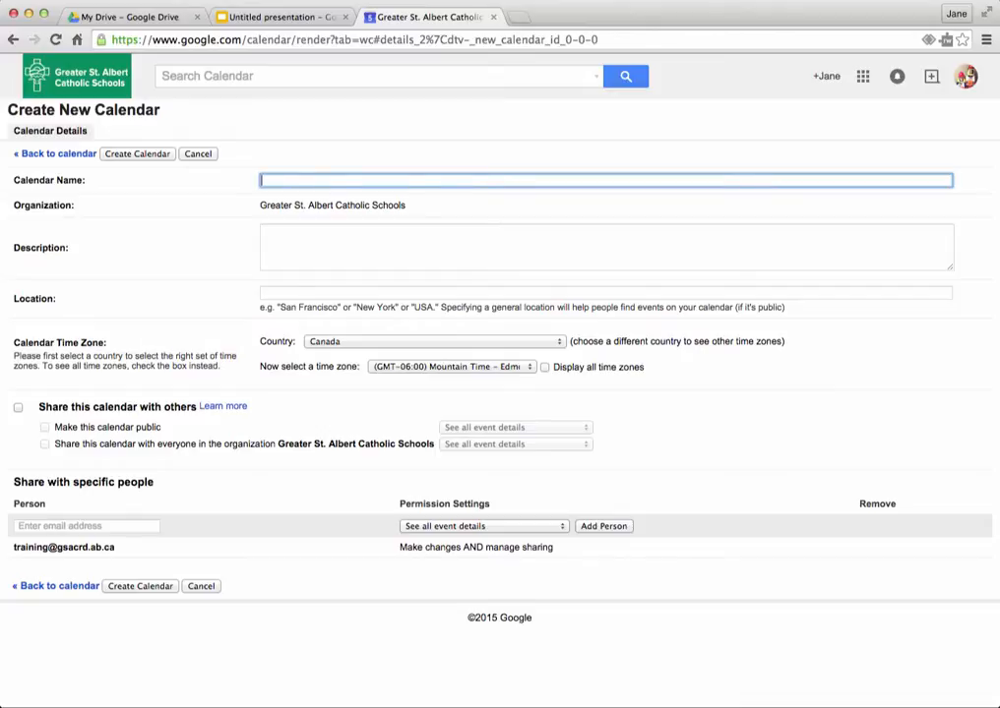
pyautogui.write('Class 6 B Calendar')
pyautogui.click(296, 246)
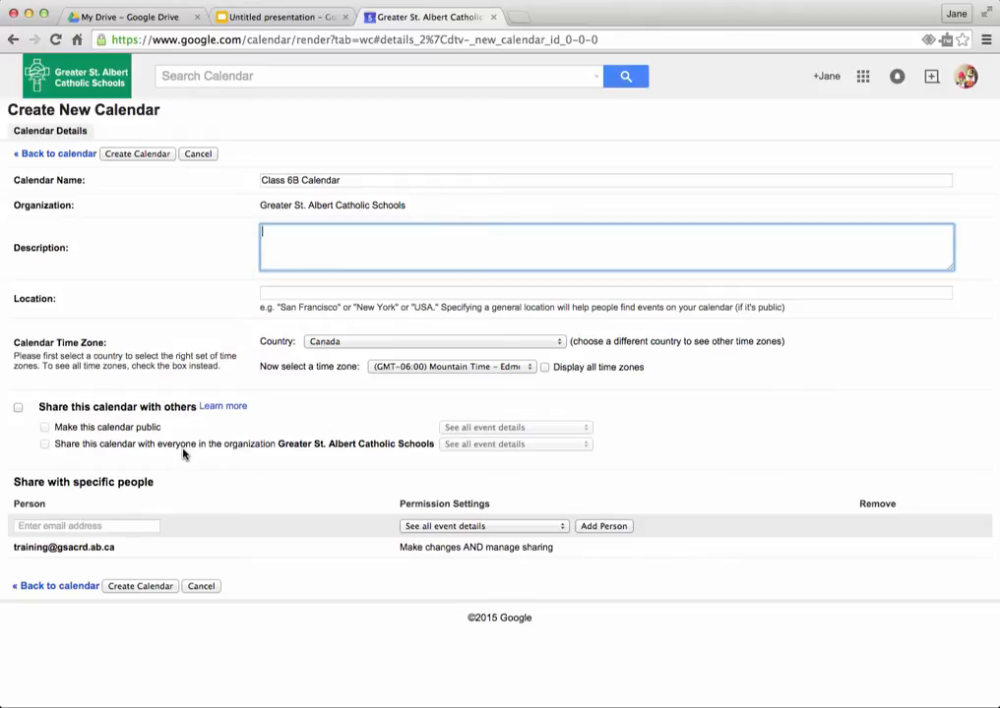
pyautogui.click(142, 589)
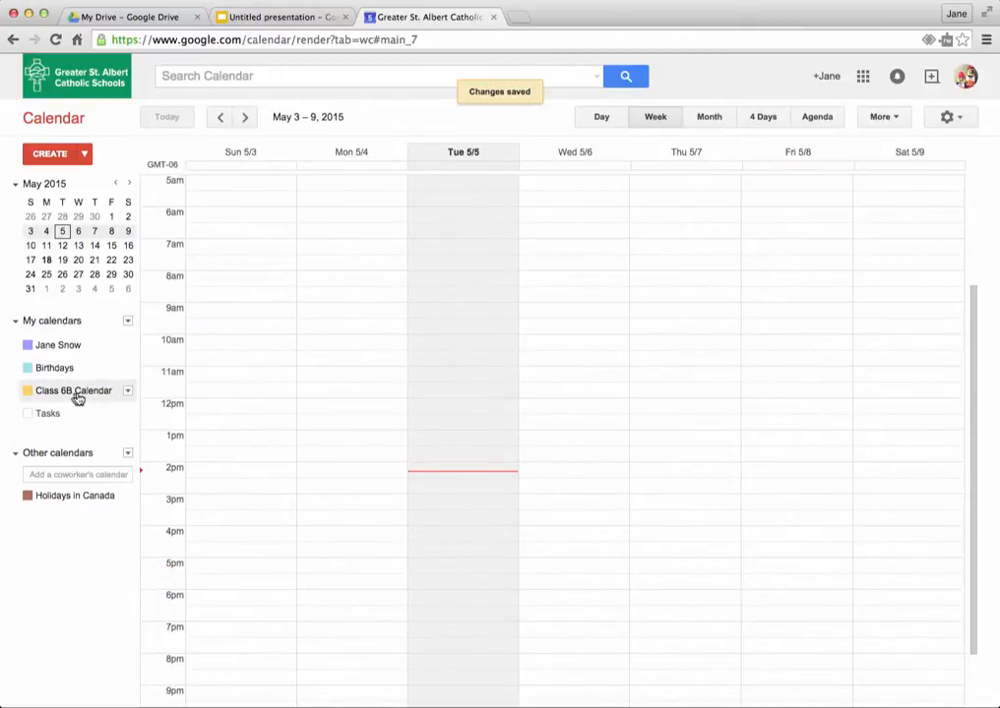
# Set the display colour of Class 6B Calendar to bright red.
pyautogui.click(128, 392)
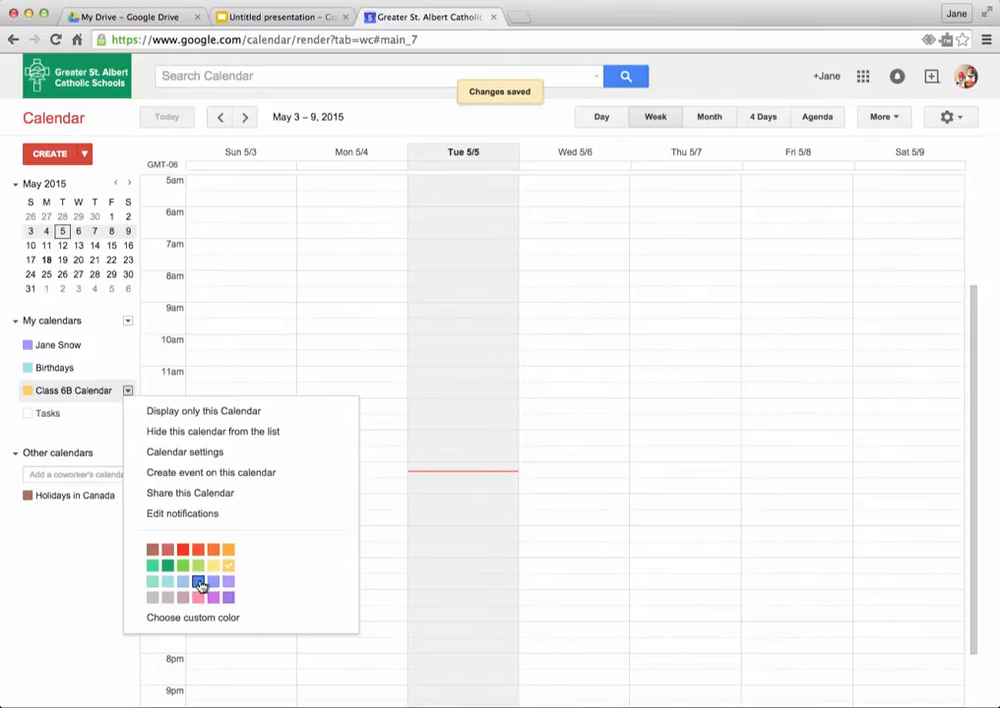
pyautogui.click(183, 552)
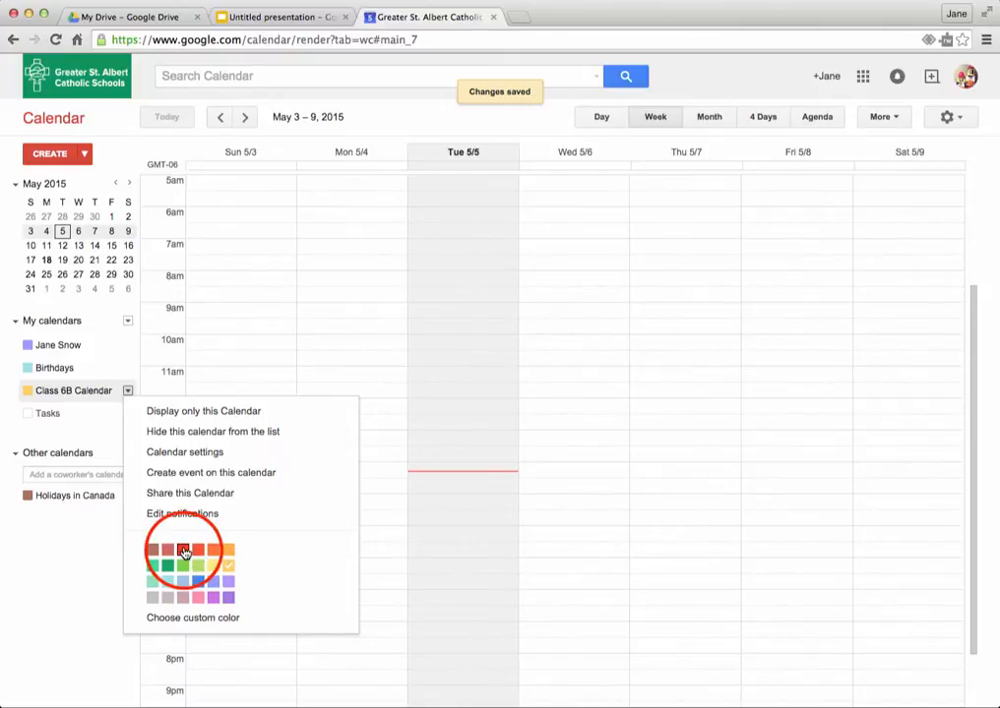
pyautogui.click(127, 391)
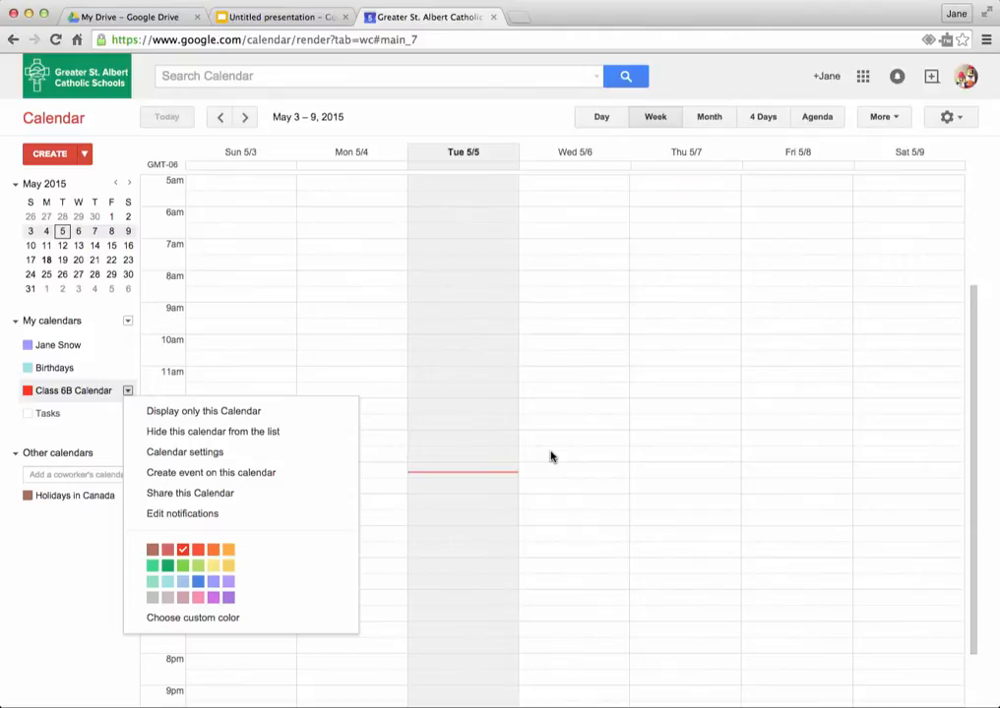
# Create an event titled "Unit Test" on Thursday 5/7/2015 from 11:00am to 12:00pm, with its full details open.
pyautogui.scroll(3, 630, 374)
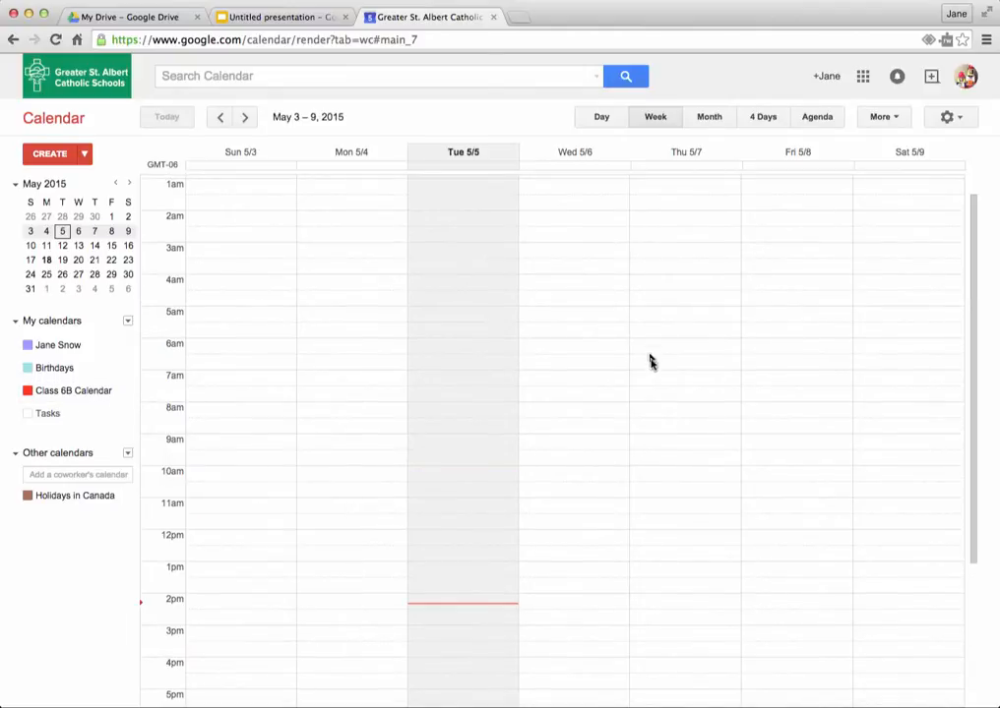
pyautogui.scroll(-2, 668, 419)
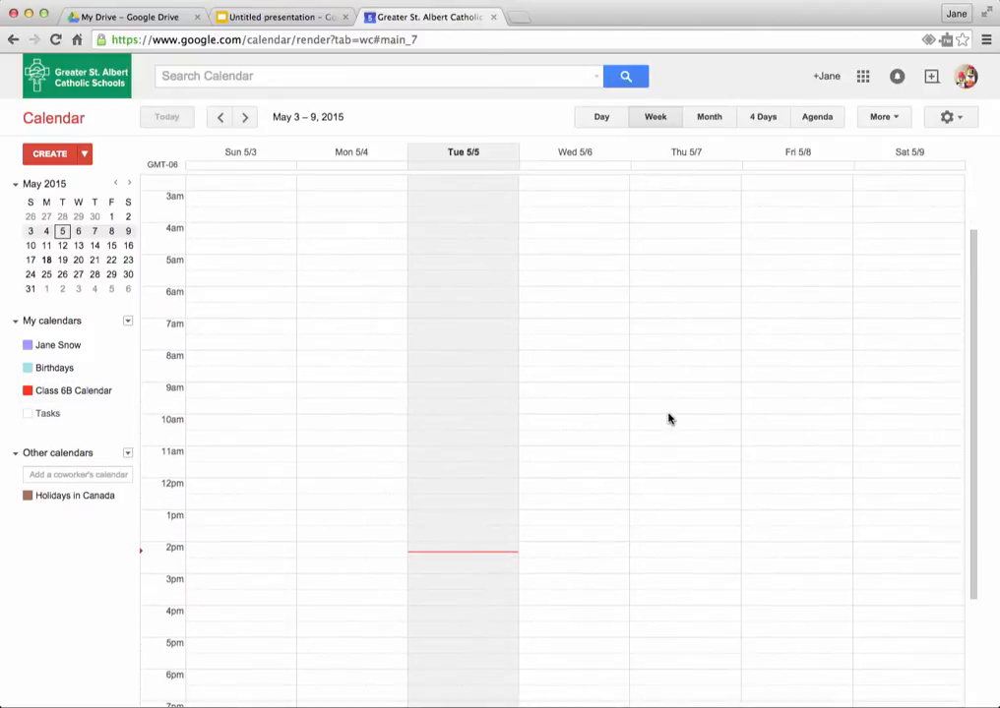
pyautogui.scroll(-3, 668, 419)
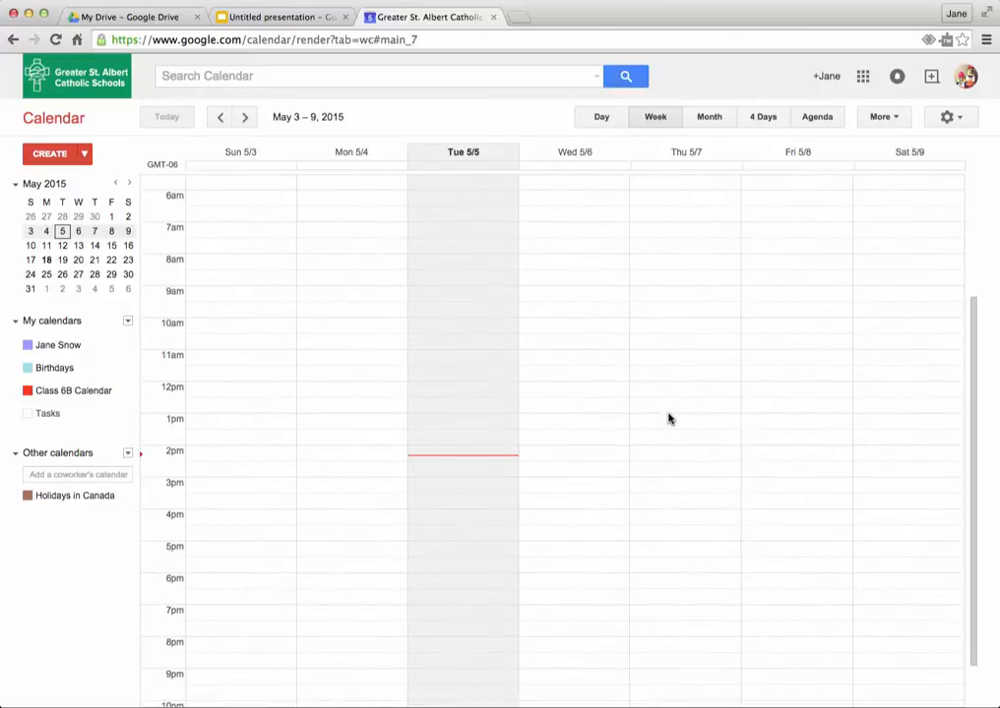
pyautogui.click(638, 356)
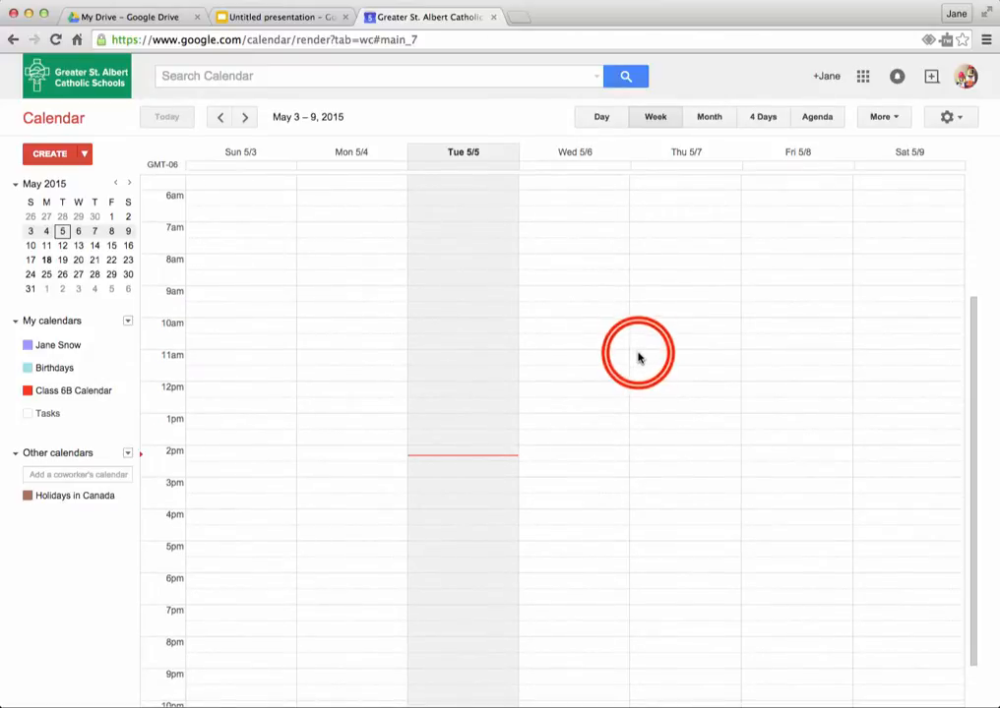
pyautogui.click(638, 356)
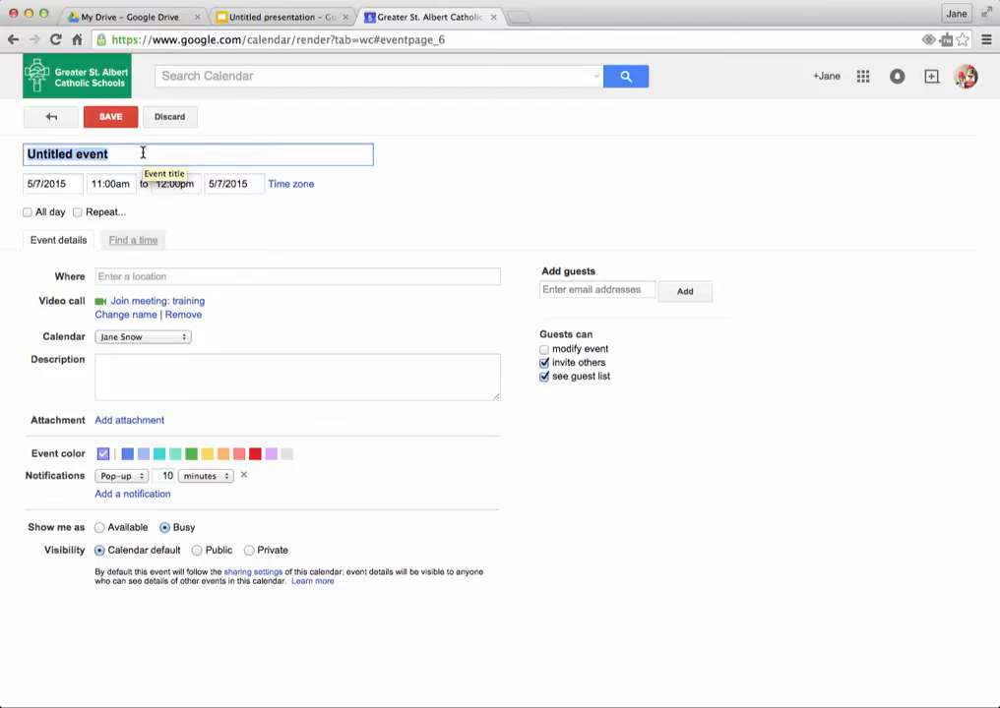
pyautogui.write('Un')
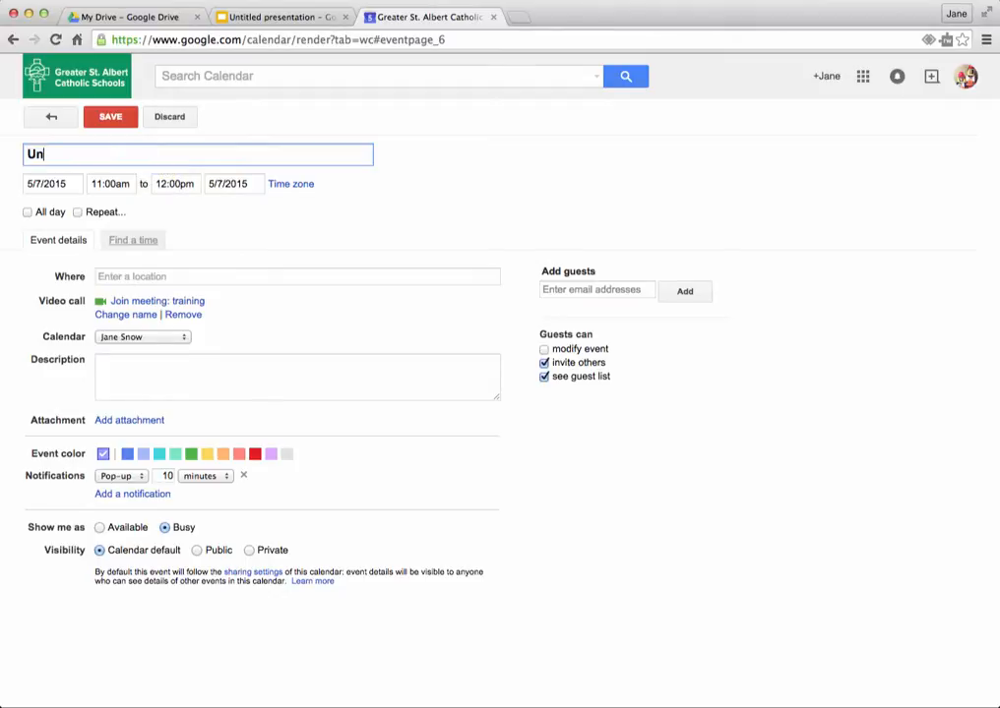
pyautogui.write('it Test')
# Assign the Unit Test event to Class 6B Calendar, leaving its location blank.
pyautogui.click(229, 277)
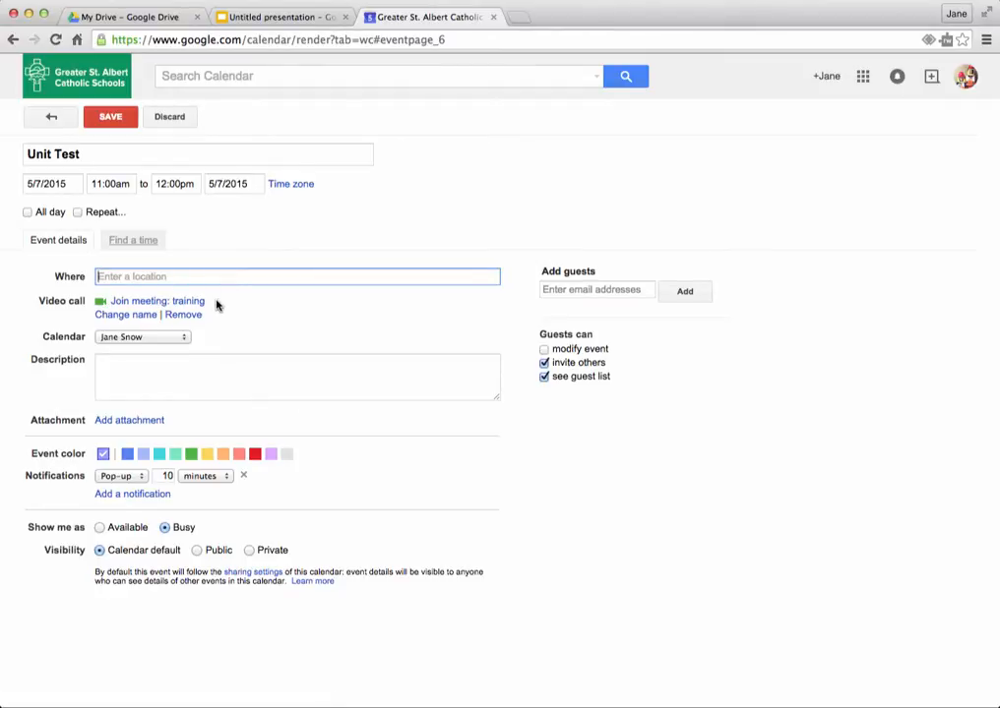
pyautogui.click(184, 340)
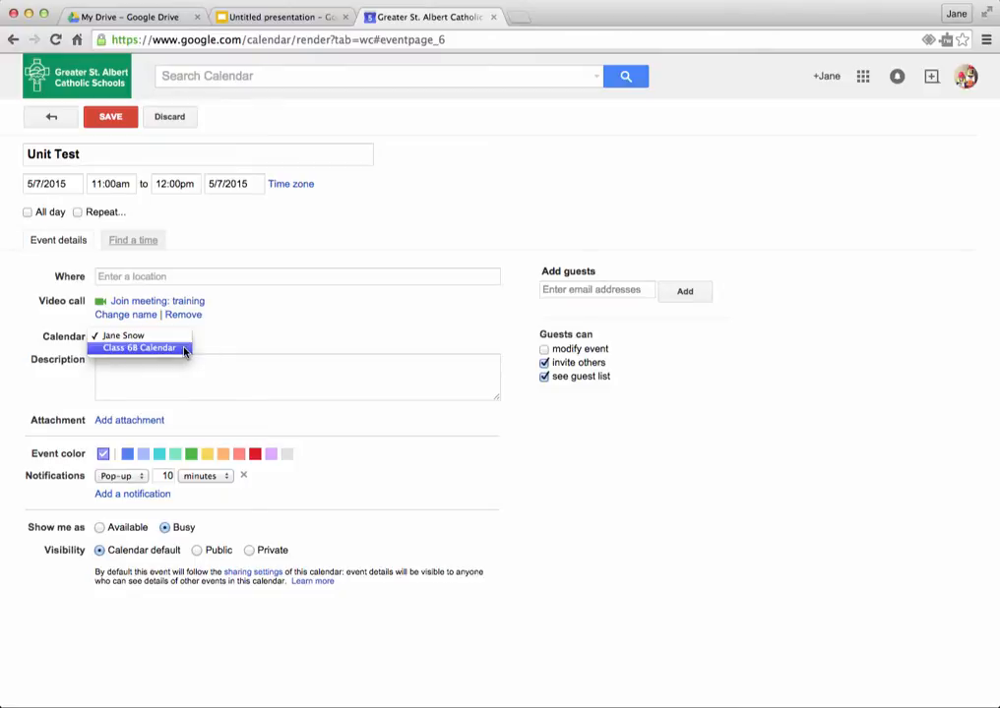
pyautogui.click(181, 350)
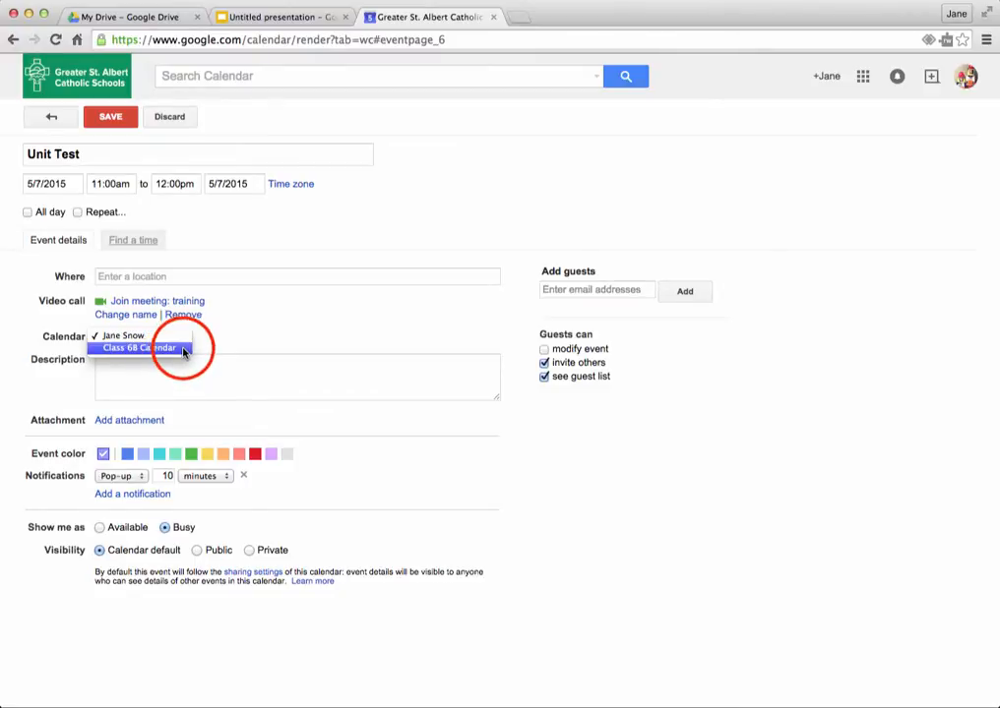
# Enter the event description "Weather Unit exam. See study guide below".
pyautogui.click(172, 372)
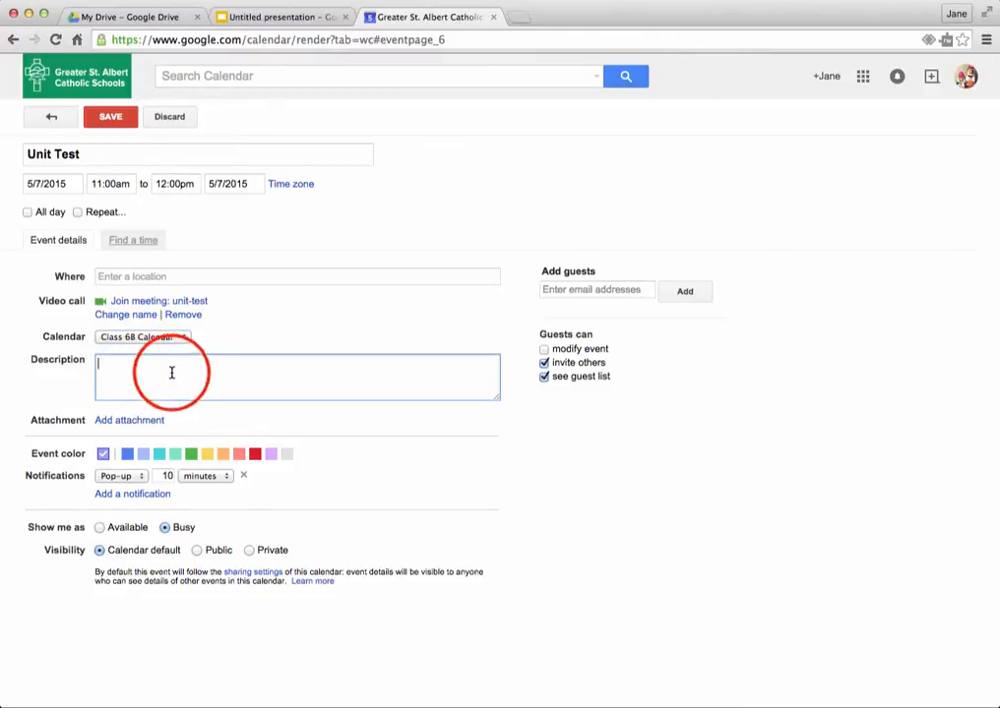
pyautogui.write('W')
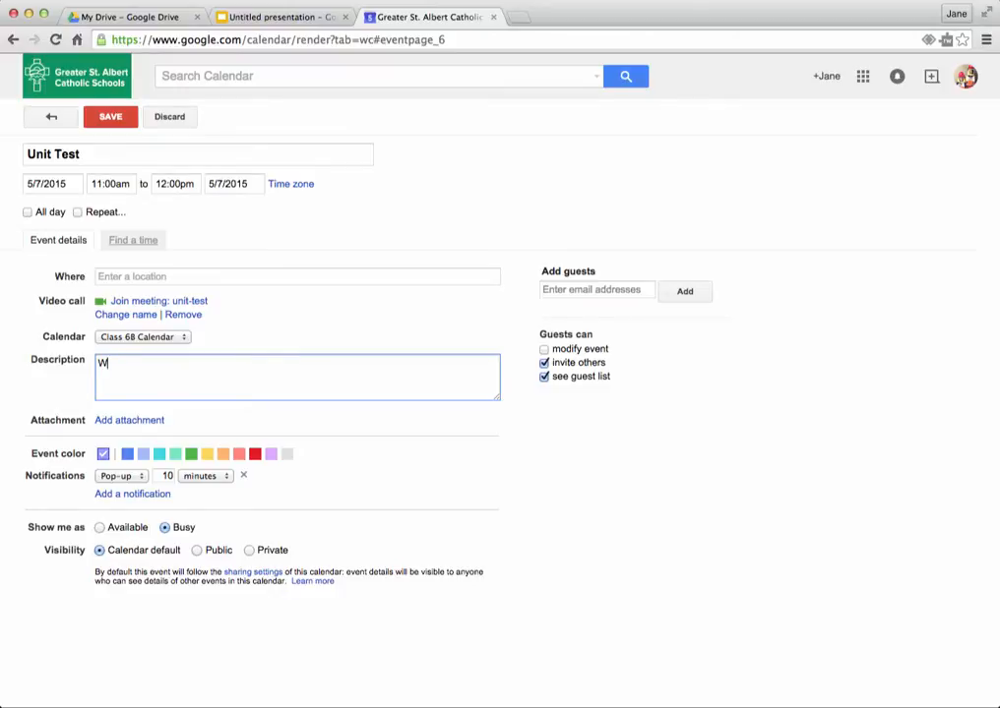
pyautogui.write('eather ')
pyautogui.write('Re')
pyautogui.press('BackSpace')
pyautogui.press('BackSpace')
pyautogui.write('Unit e')
pyautogui.press('BackSpace')
pyautogui.write('exam.  See')
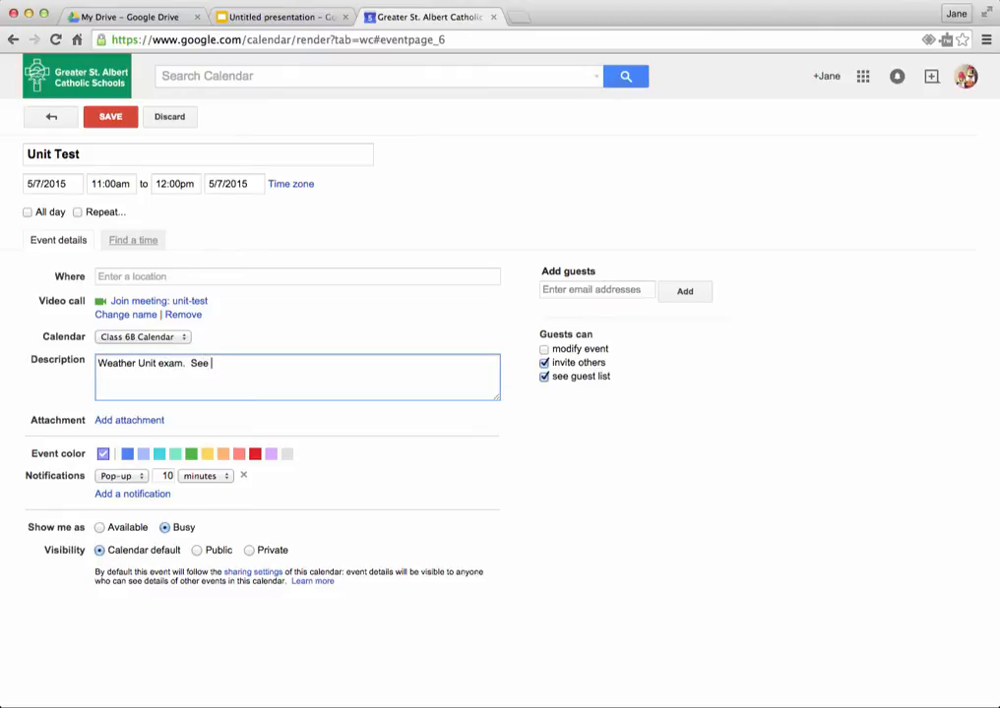
pyautogui.write(' study guide below')
# Attach the "reading sample" document from My Drive to the Unit Test event and save the event.
pyautogui.click(137, 421)
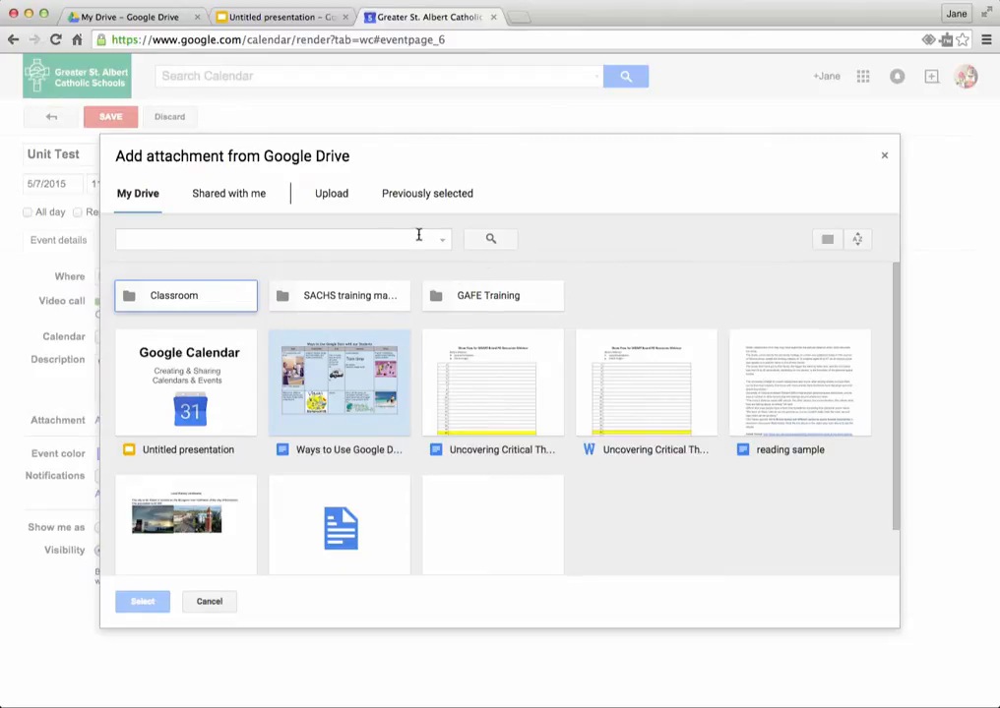
pyautogui.click(335, 195)
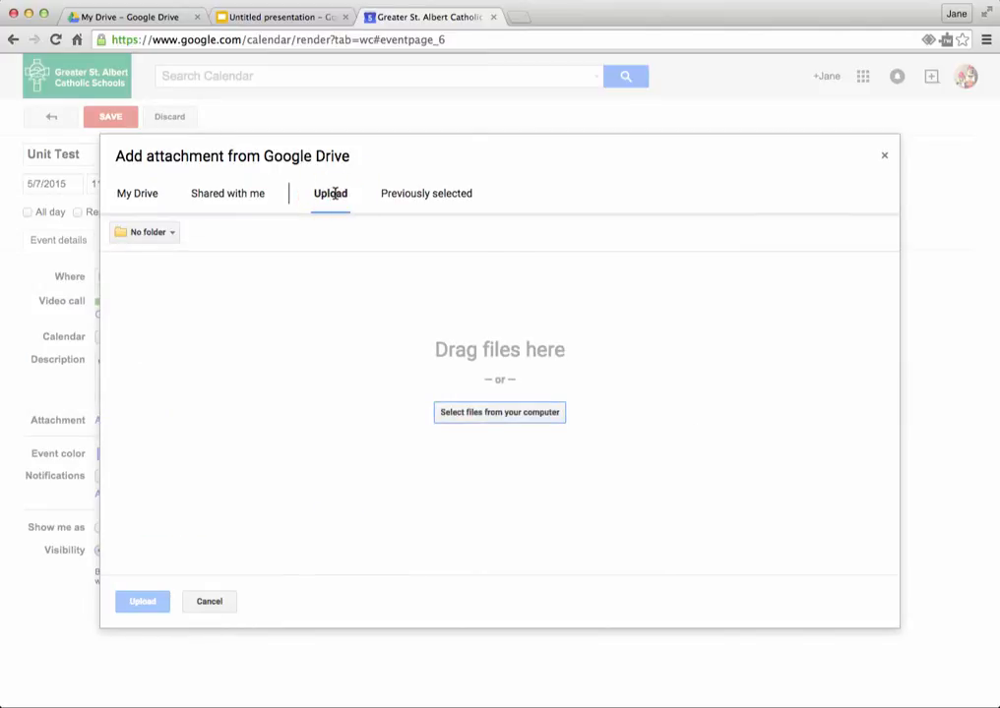
pyautogui.click(140, 194)
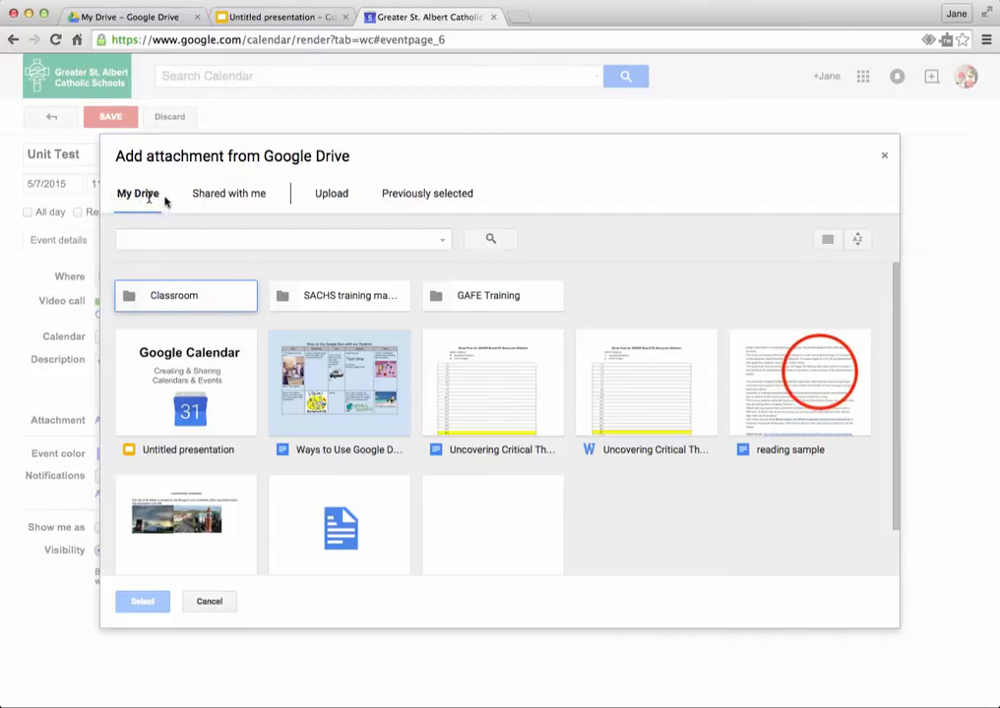
pyautogui.click(822, 375)
pyautogui.click(138, 604)
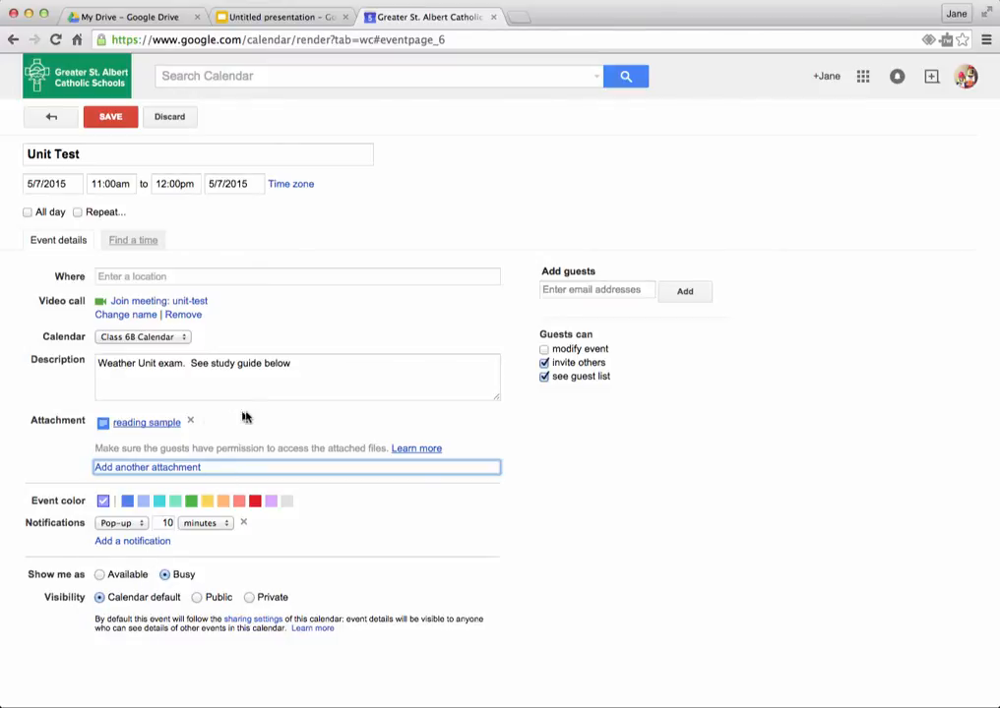
pyautogui.click(108, 116)
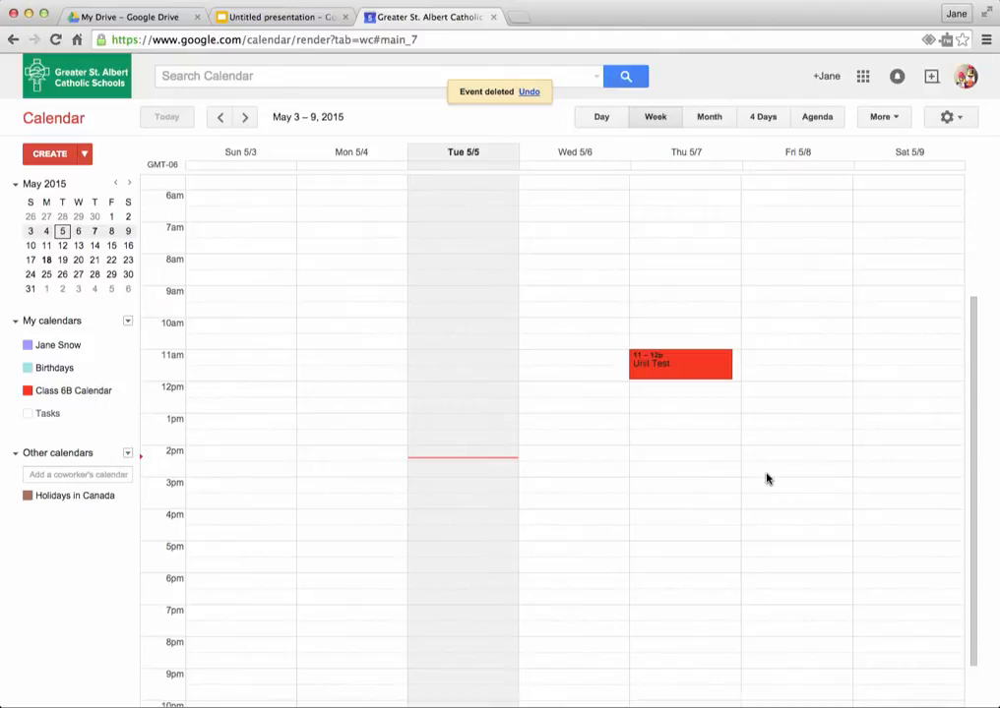
# Create an event titled "Mtg with parent" on Friday 5/8/2015 from 3:30pm to 4:30pm, with its full details open.
pyautogui.click(750, 499)
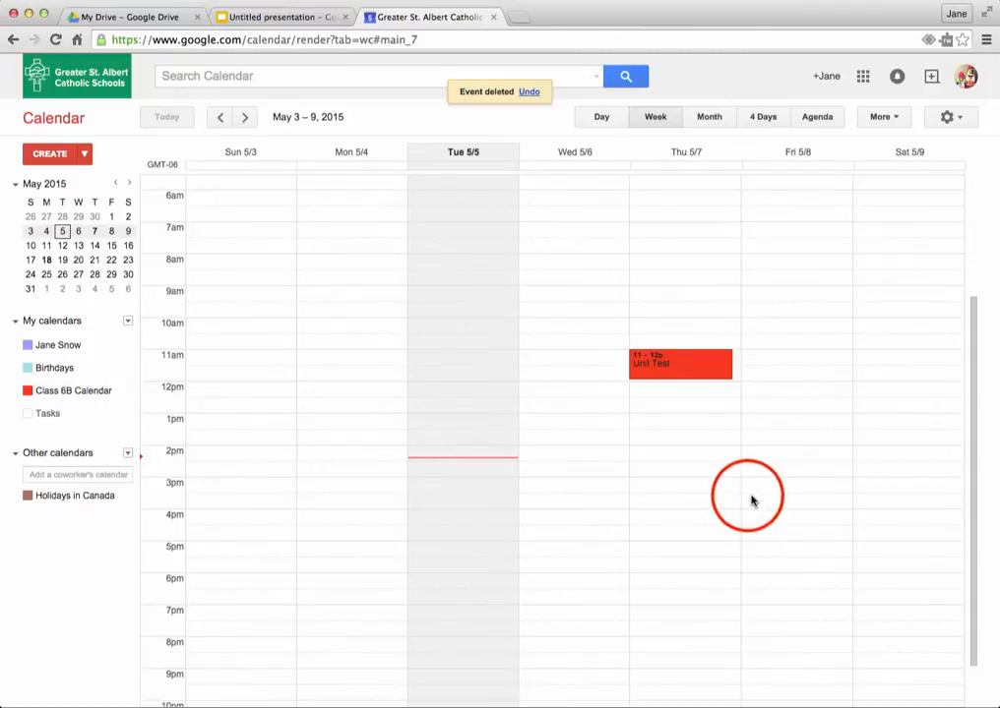
pyautogui.click(747, 500)
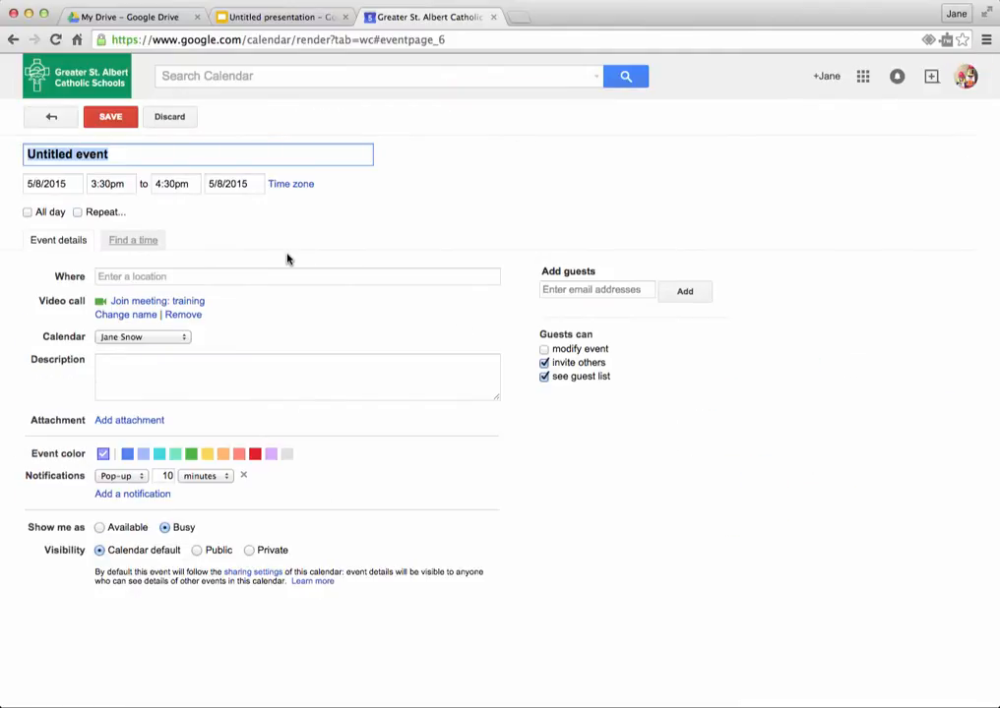
pyautogui.write('Mt')
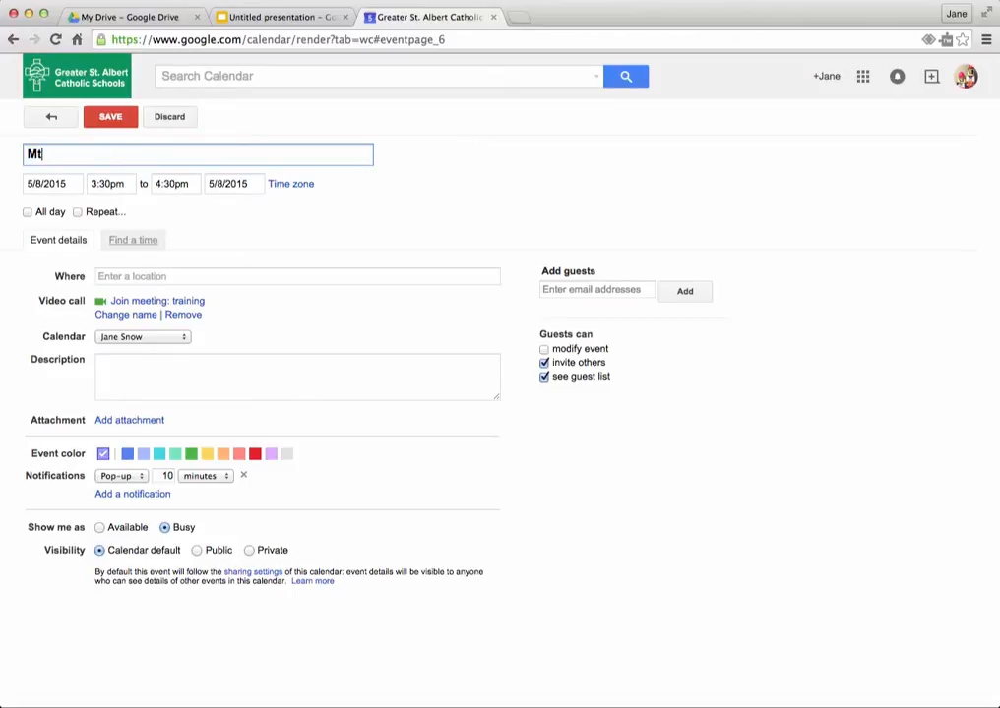
pyautogui.write('g with parent')
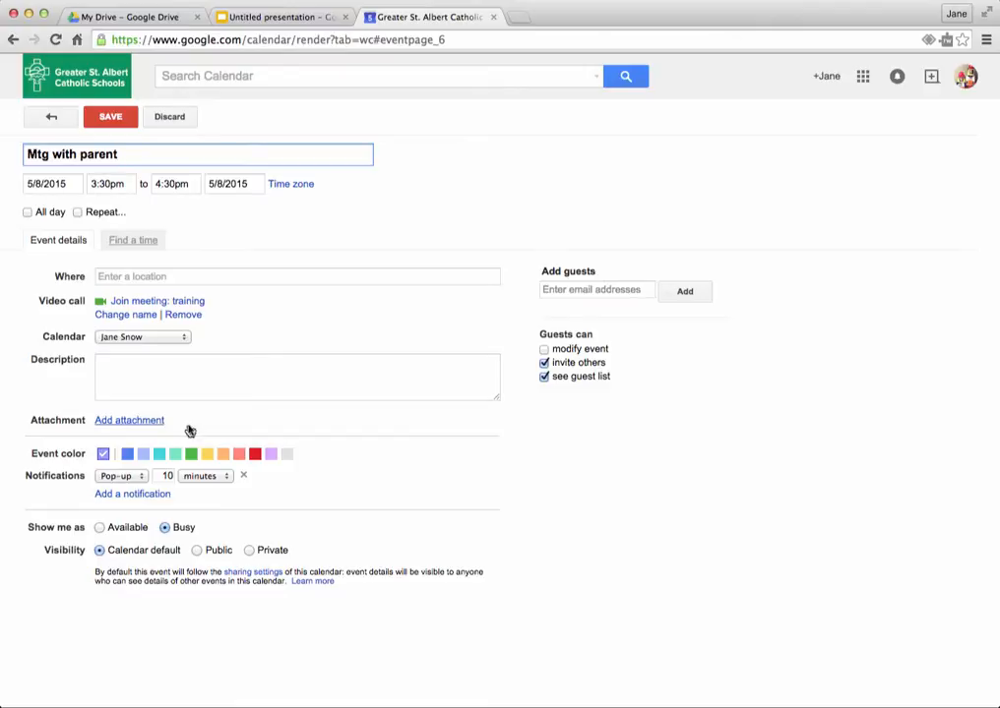
# Add a colleague from the directory as a guest of the parent meeting, save the event and send the invitation.
pyautogui.click(587, 291)
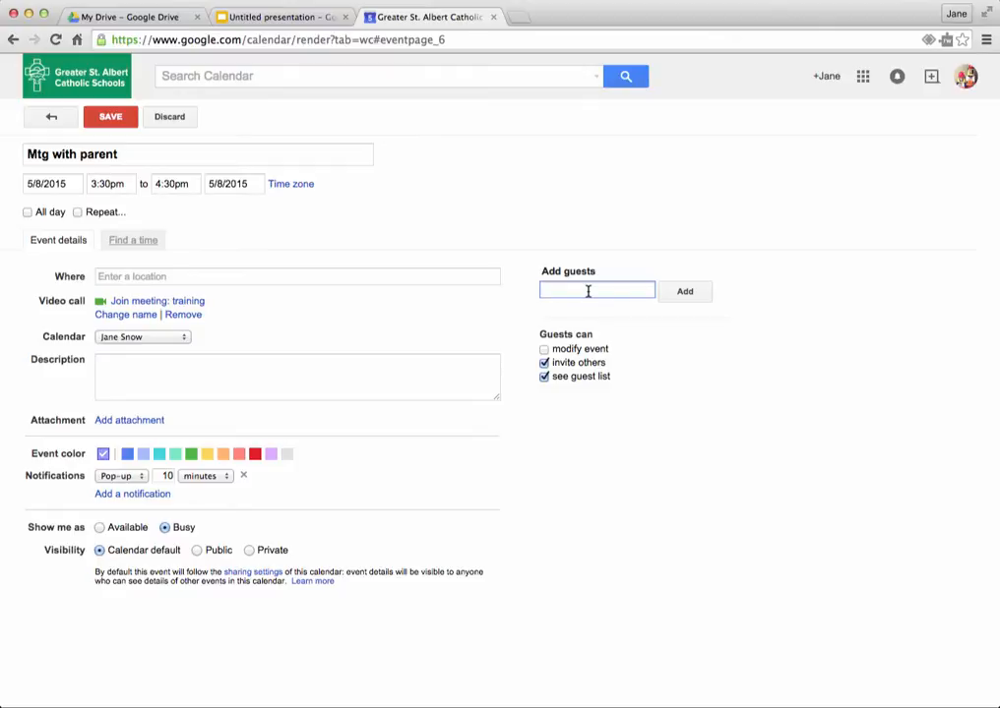
pyautogui.write('Sus')
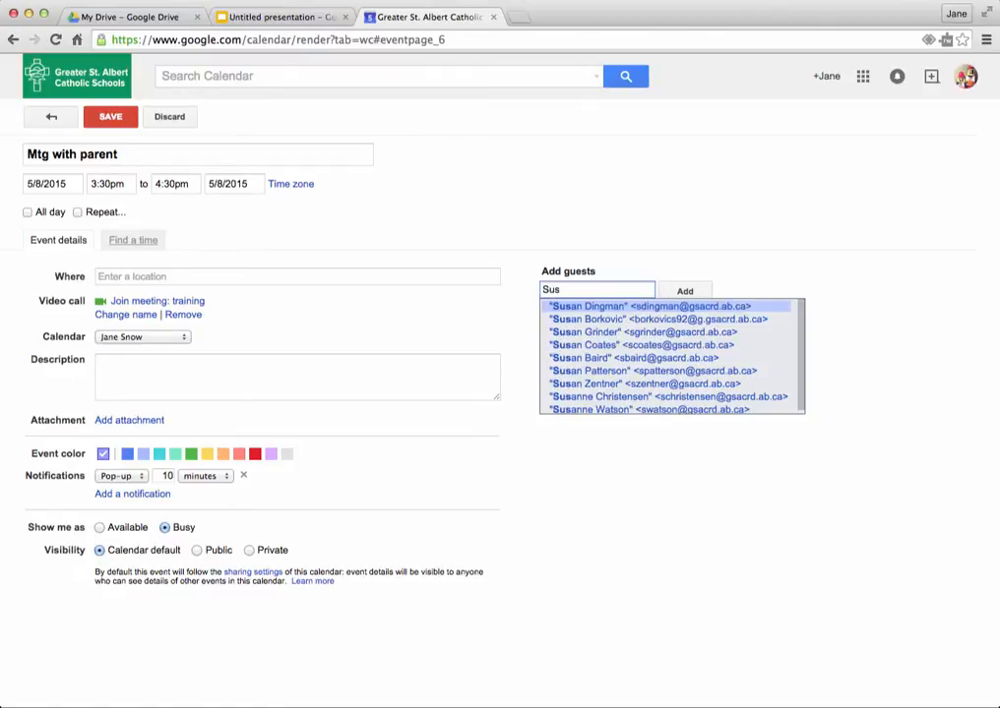
pyautogui.click(642, 383)
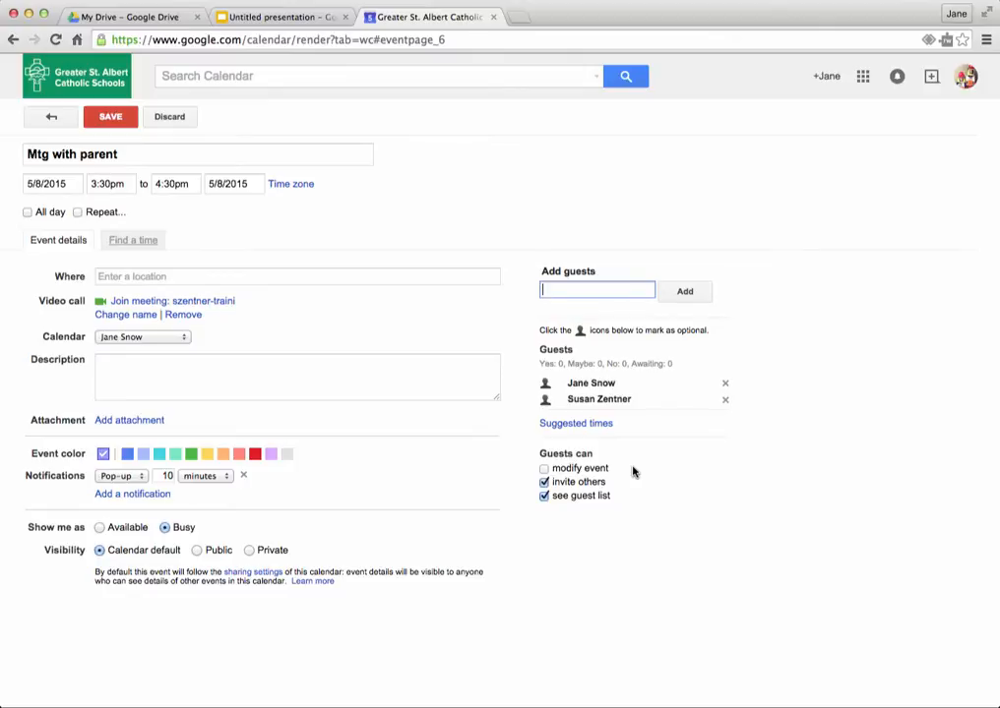
pyautogui.click(110, 117)
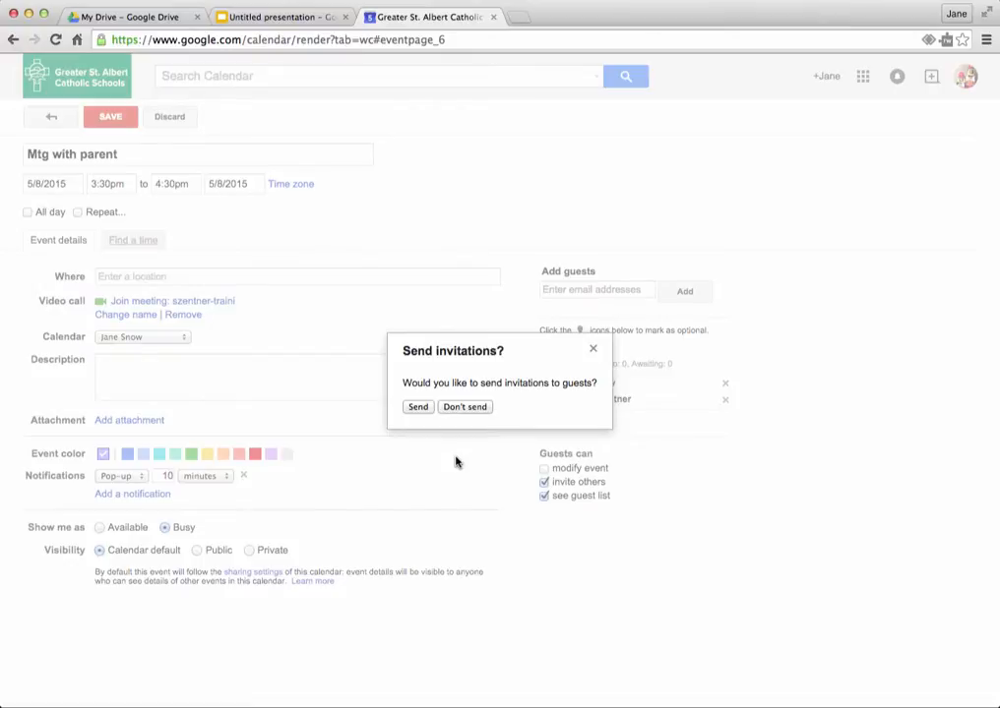
pyautogui.click(418, 407)
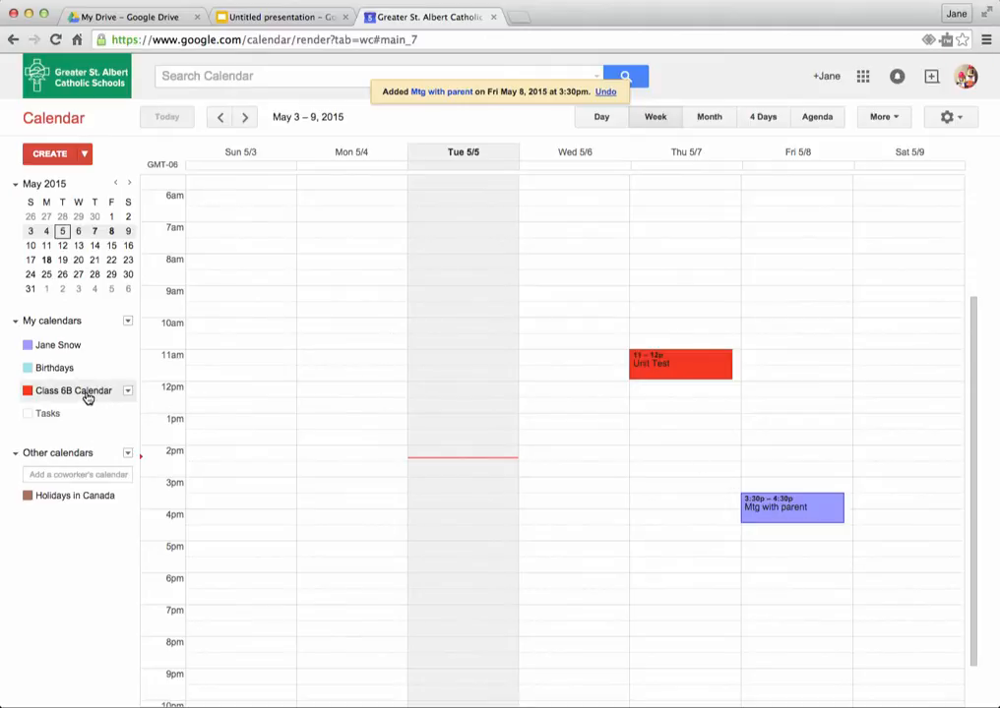
# Open the sharing settings of Class 6B Calendar.
pyautogui.click(128, 392)
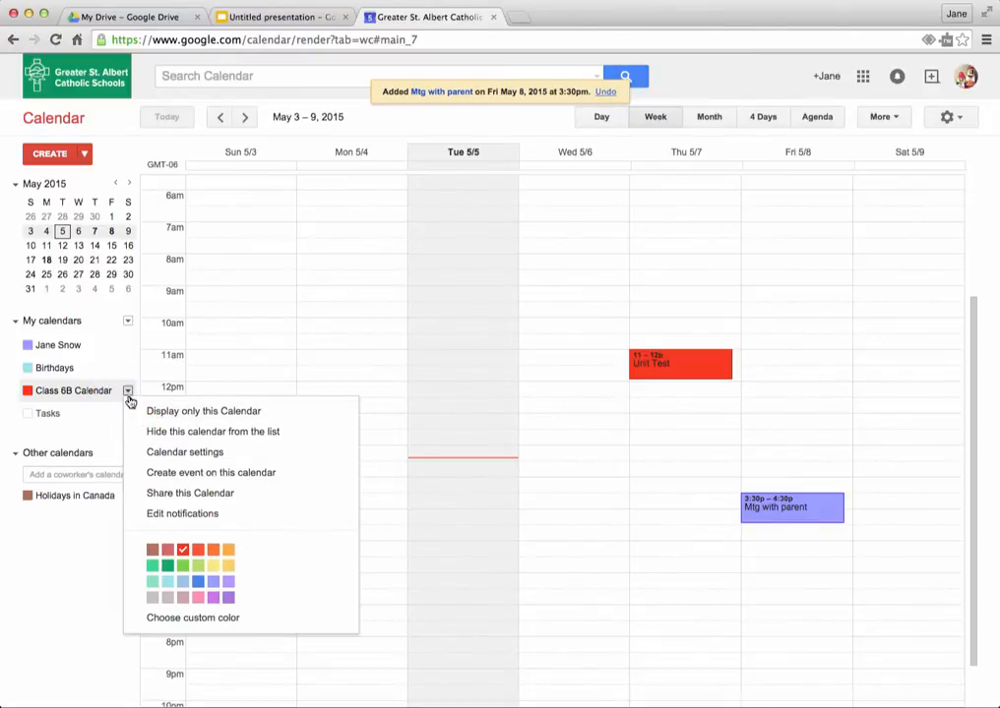
pyautogui.click(230, 502)
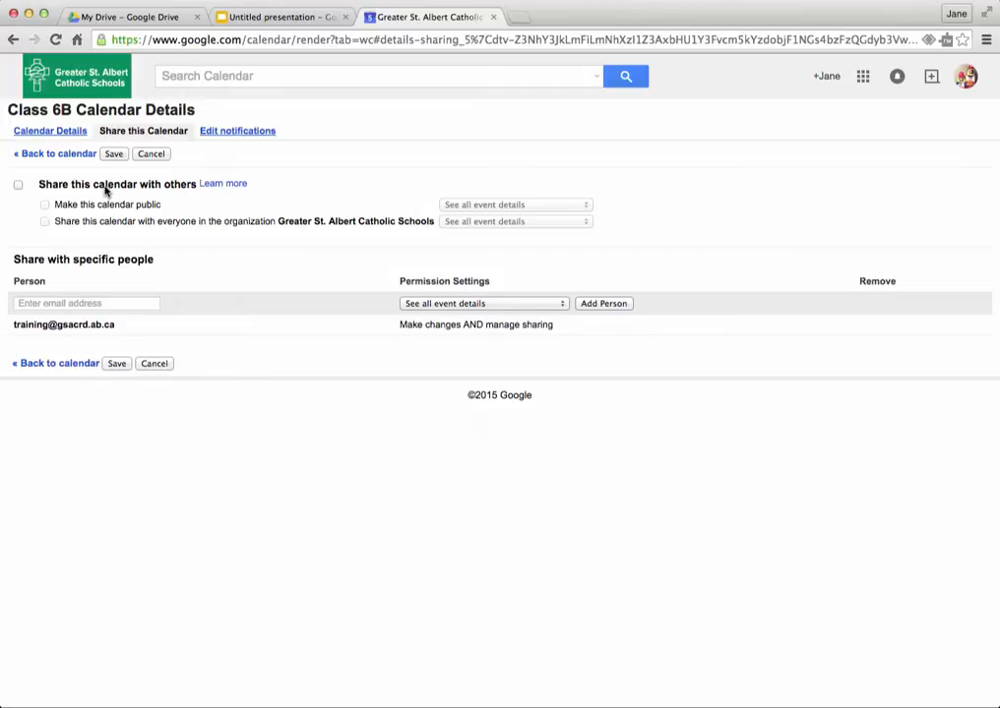
pyautogui.click(18, 186)
pyautogui.click(44, 205)
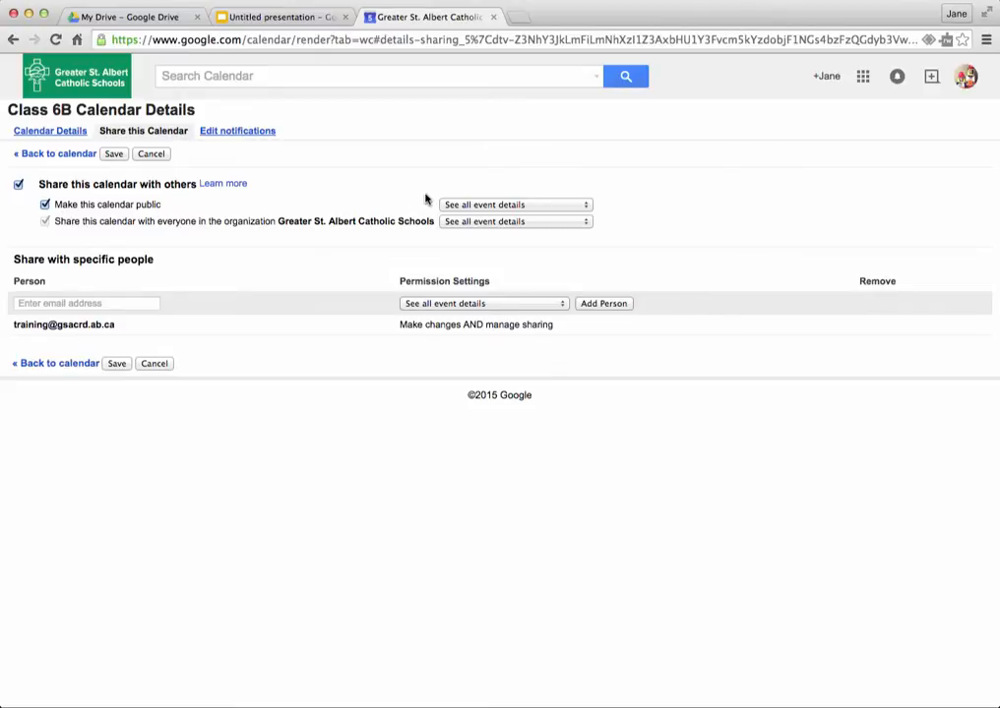
pyautogui.click(556, 205)
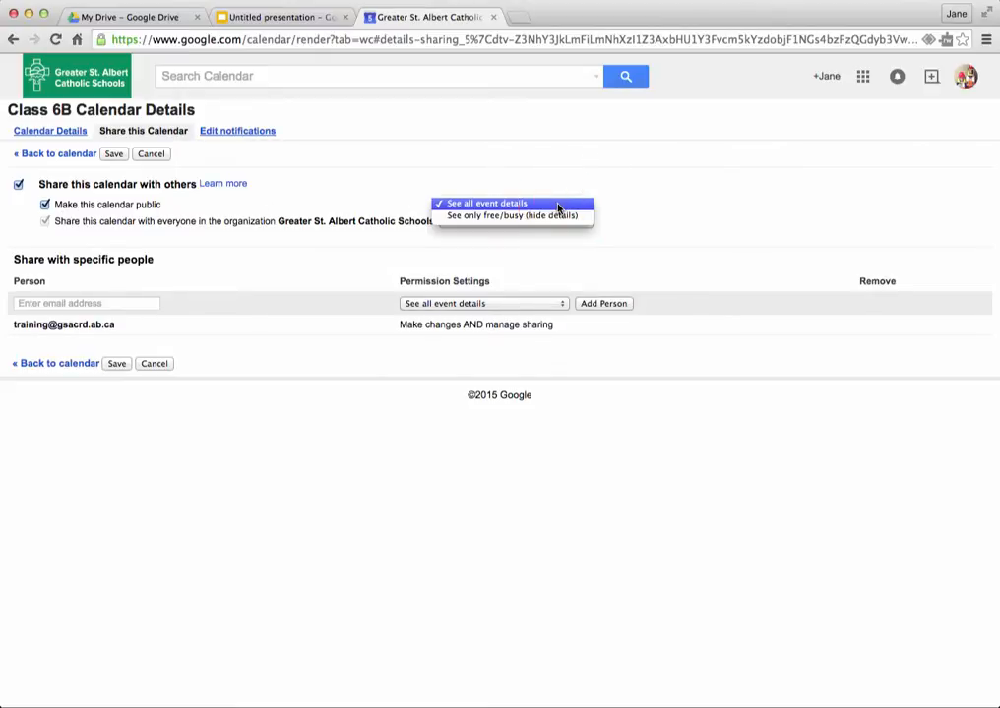
pyautogui.click(557, 204)
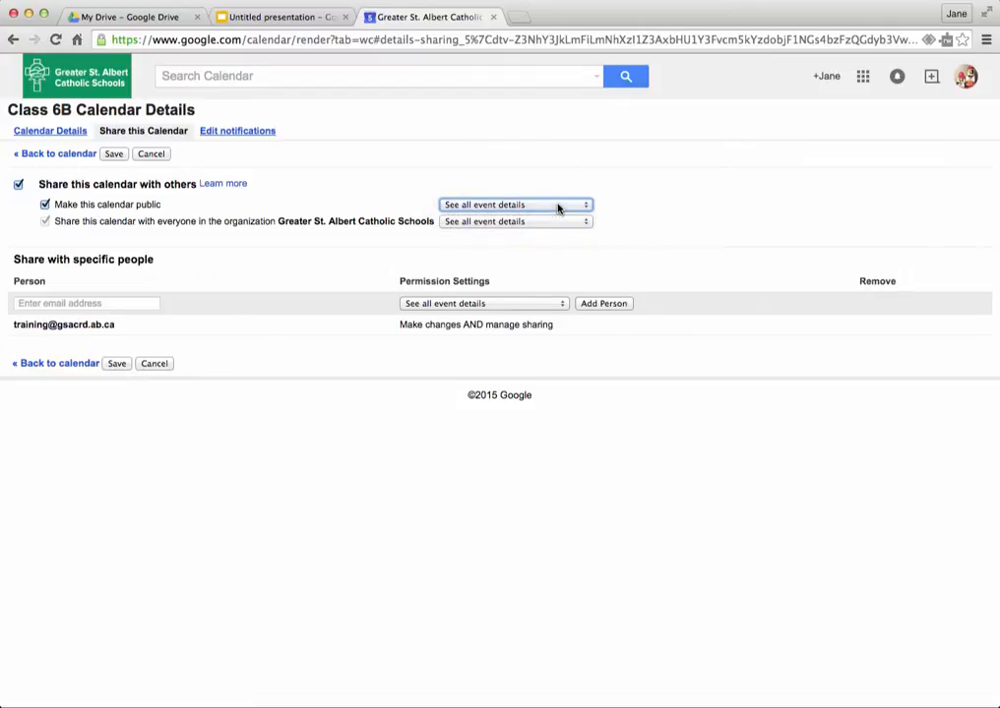
pyautogui.click(44, 205)
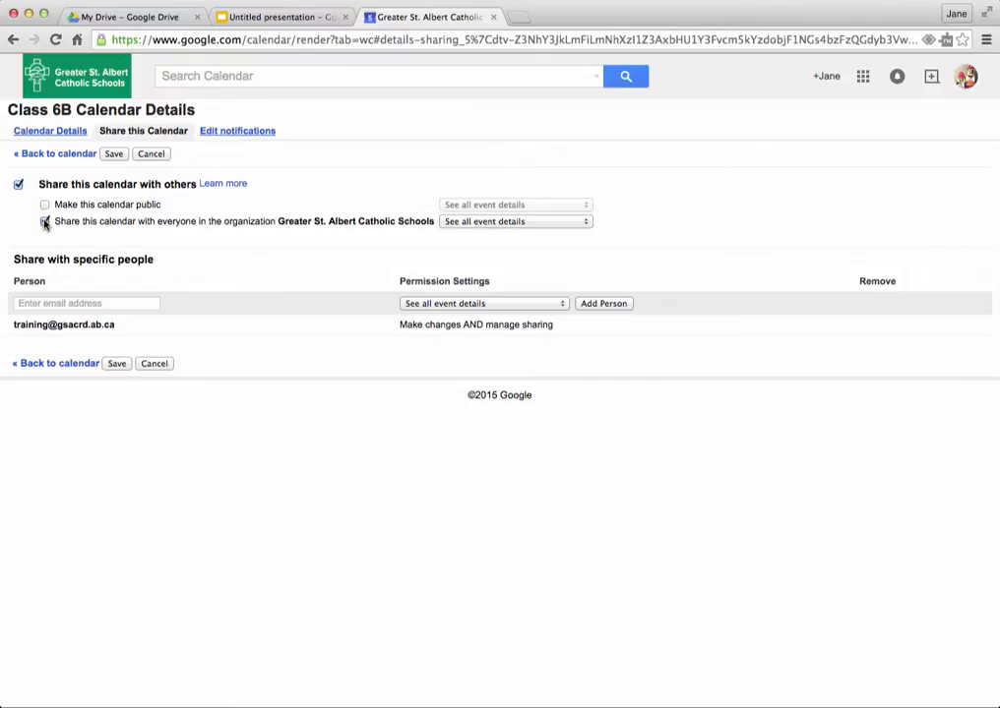
pyautogui.click(44, 222)
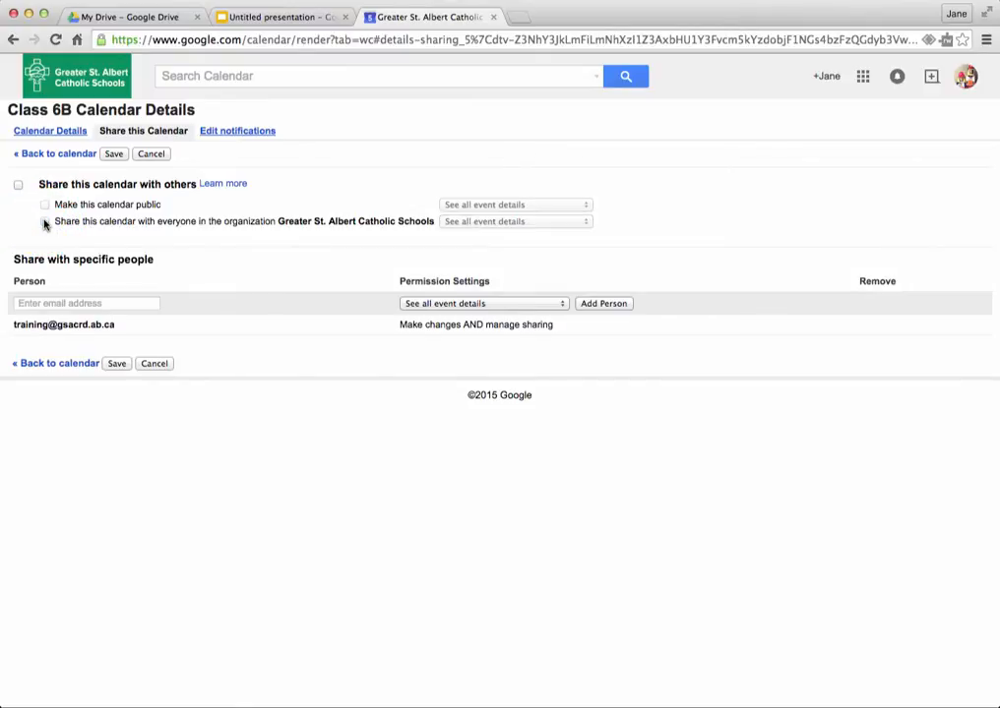
# Share Class 6B Calendar with the test student account using the "See all event details" permission and save the sharing settings.
pyautogui.click(102, 303)
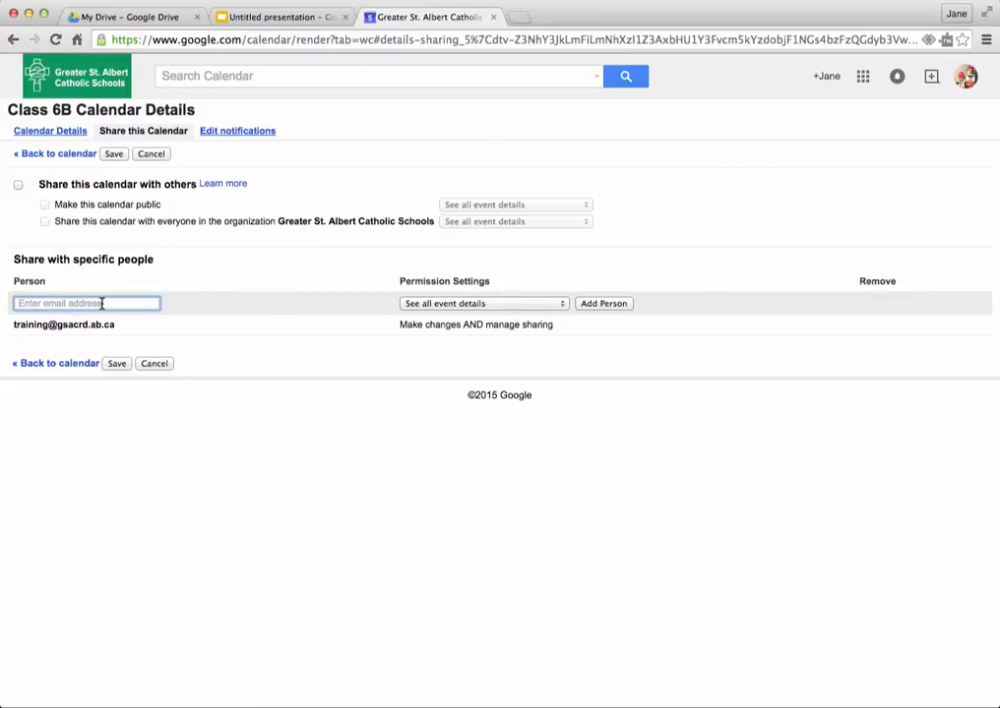
pyautogui.write('ts')
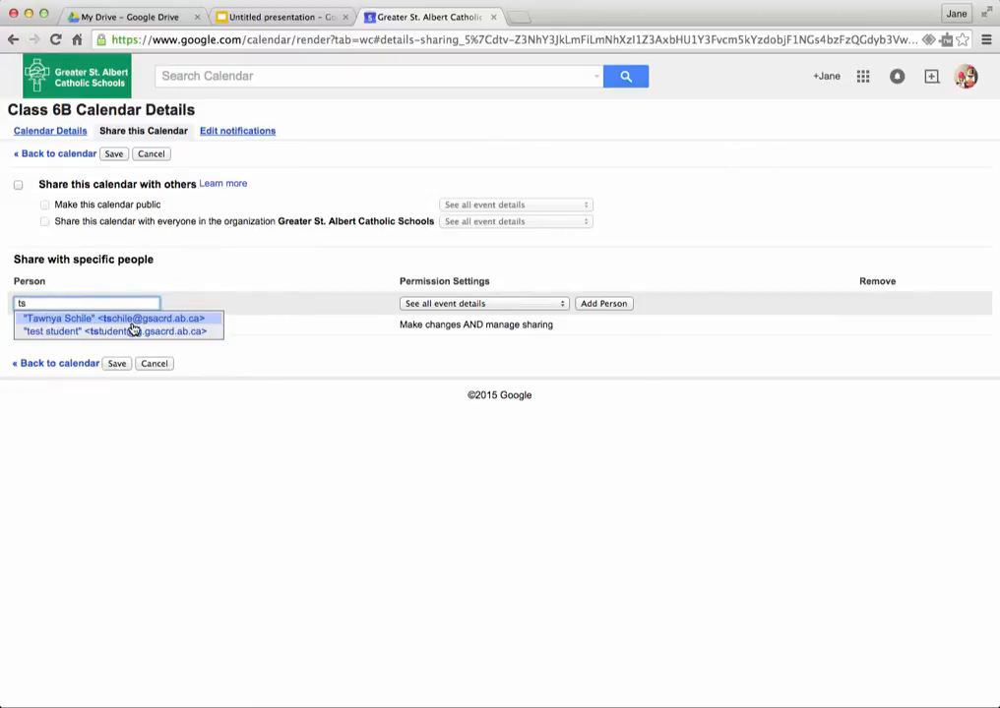
pyautogui.click(123, 334)
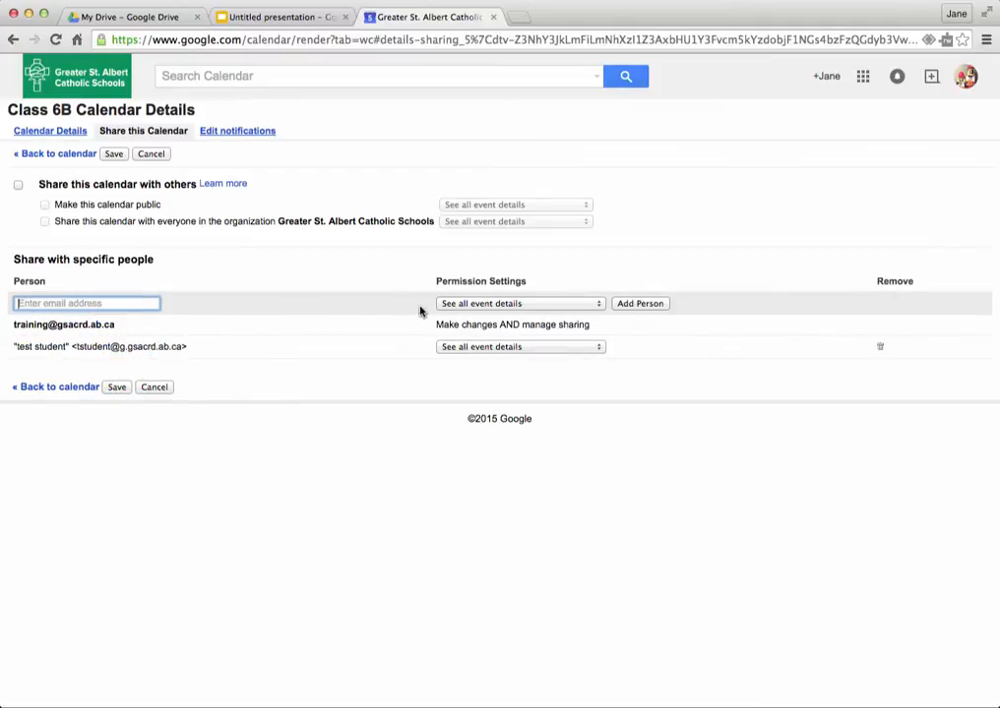
pyautogui.click(589, 305)
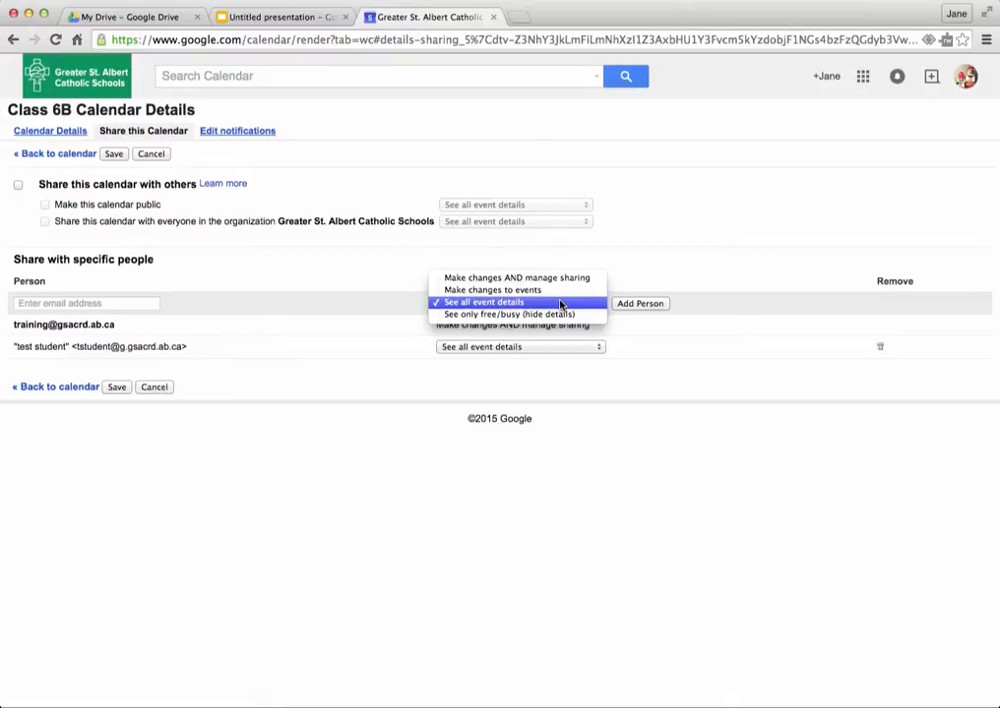
pyautogui.click(560, 305)
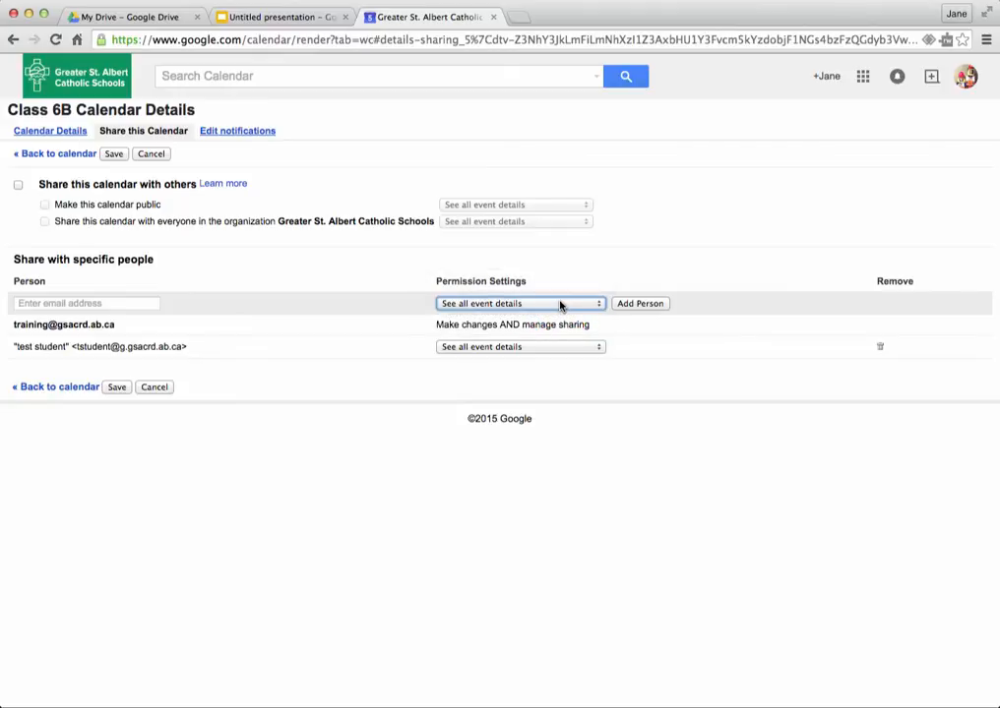
pyautogui.click(114, 155)
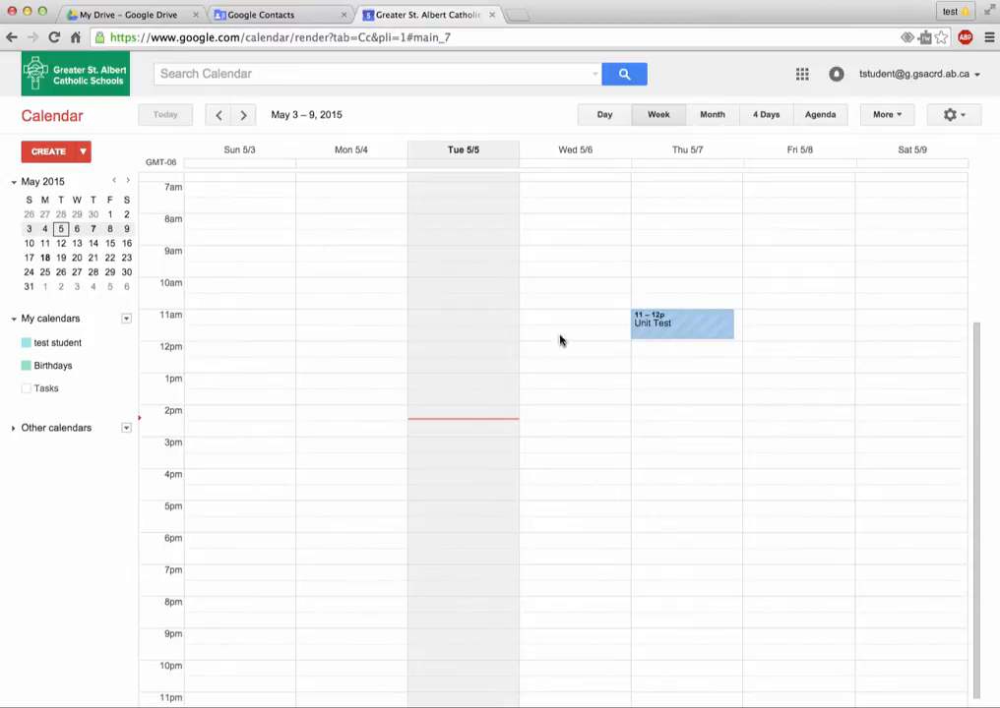
# In the test student's account, hide Class 6B Calendar from the list of other calendars.
pyautogui.click(13, 433)
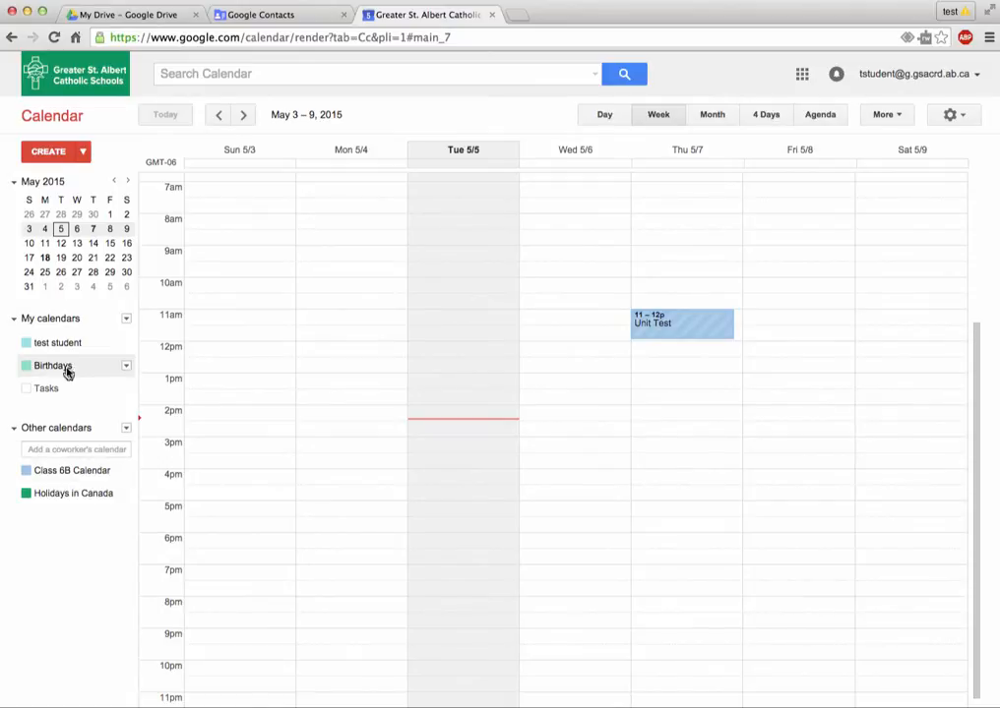
pyautogui.click(127, 473)
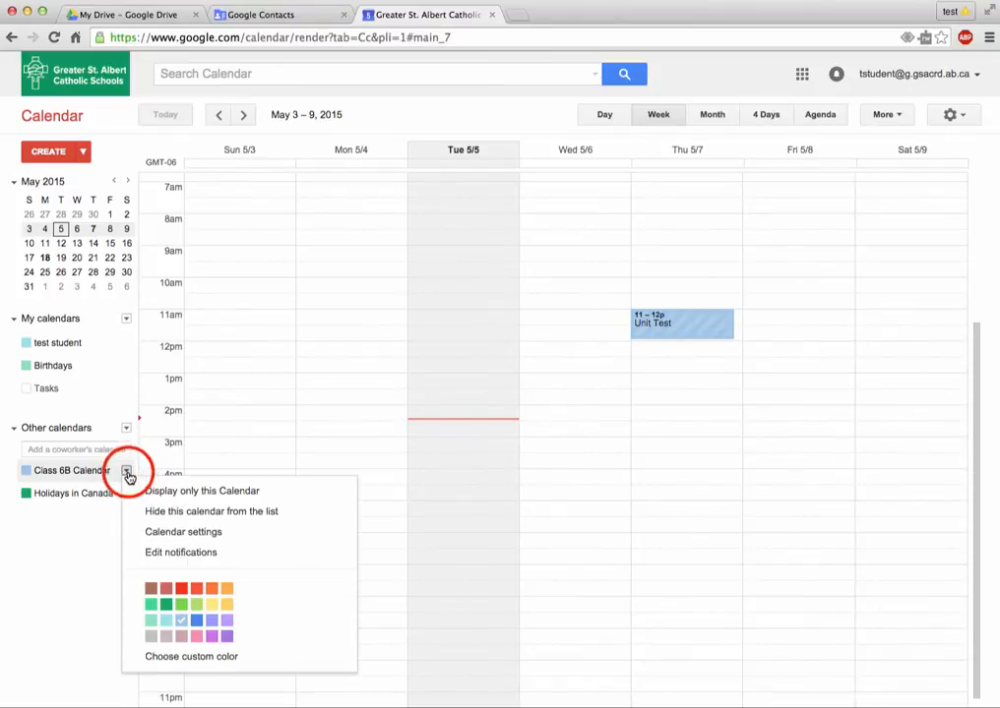
pyautogui.click(202, 513)
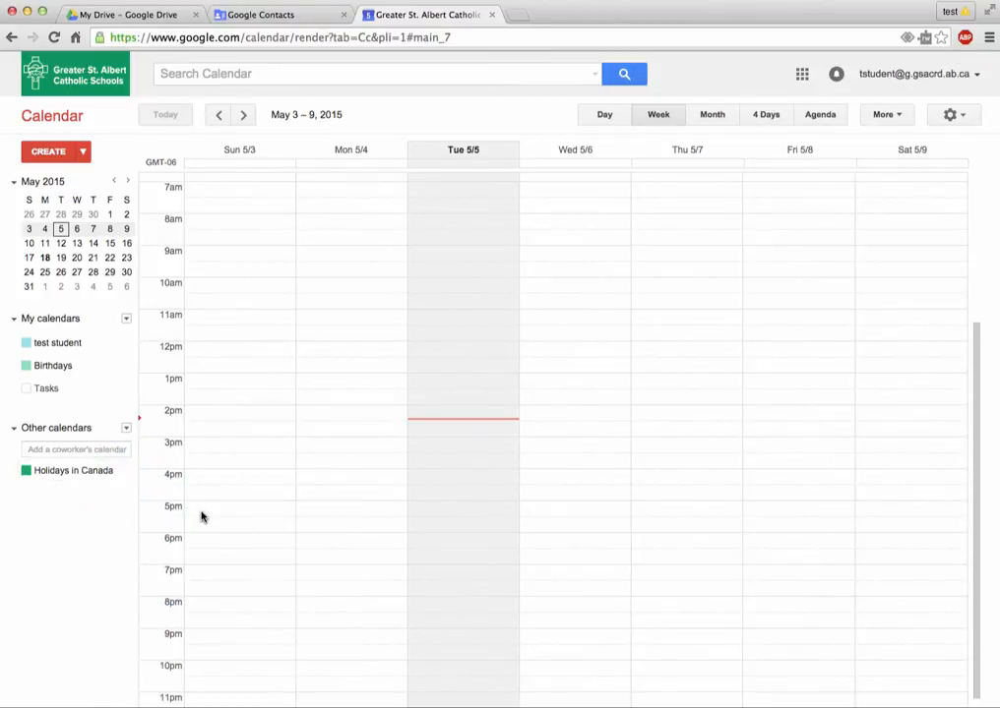
# Set Class 6B Calendar to show in the student's calendar list again through the calendar settings, and return to the calendar.
pyautogui.click(127, 430)
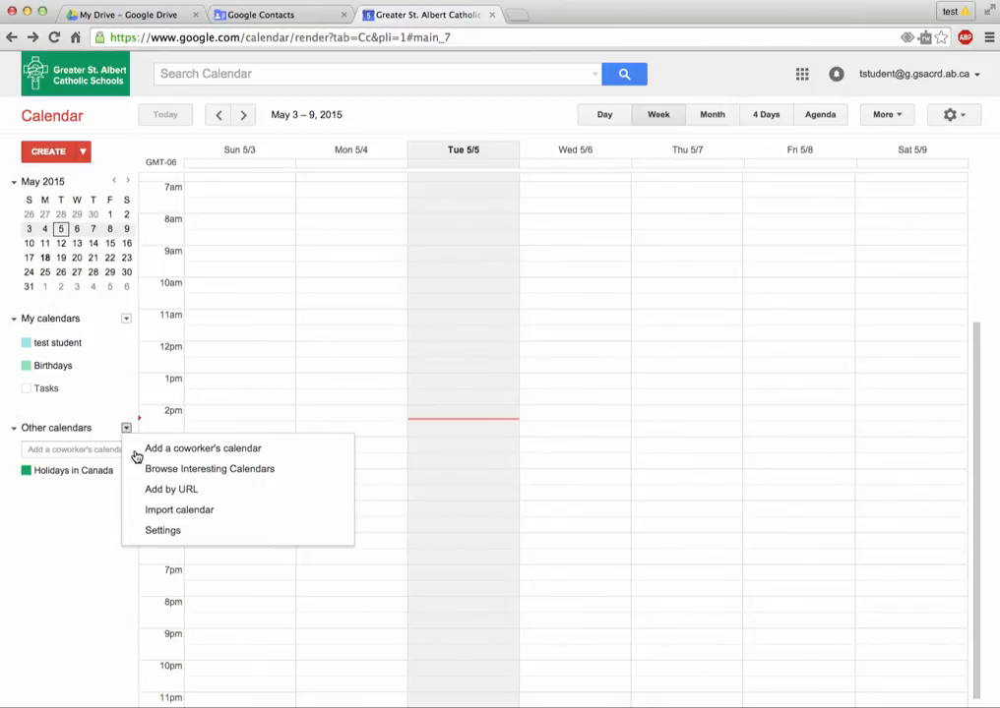
pyautogui.click(190, 532)
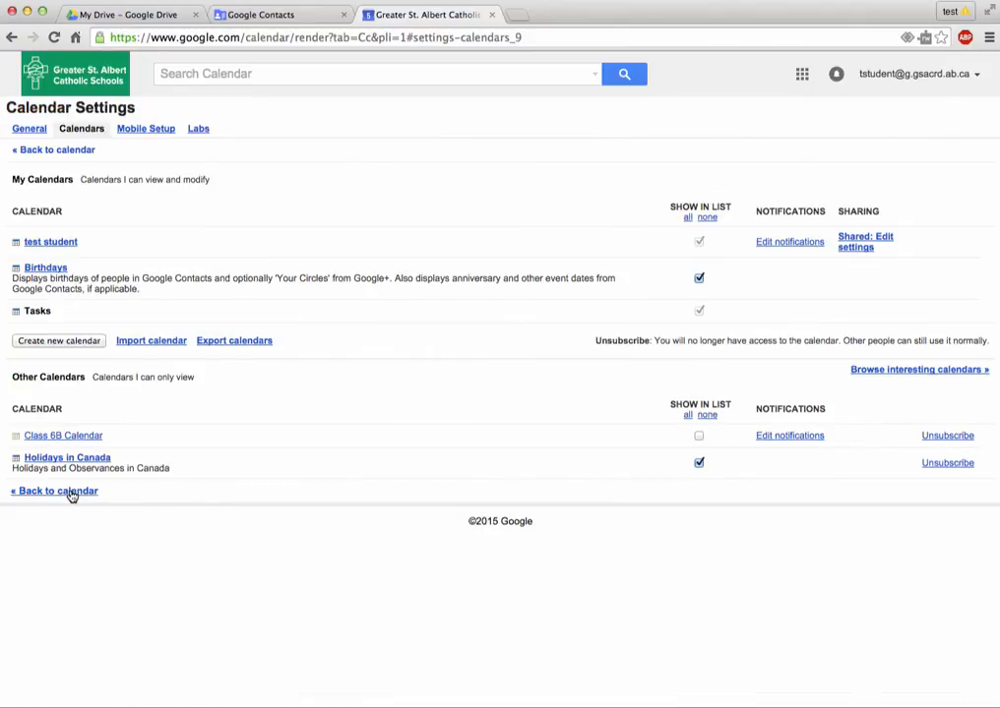
pyautogui.click(698, 440)
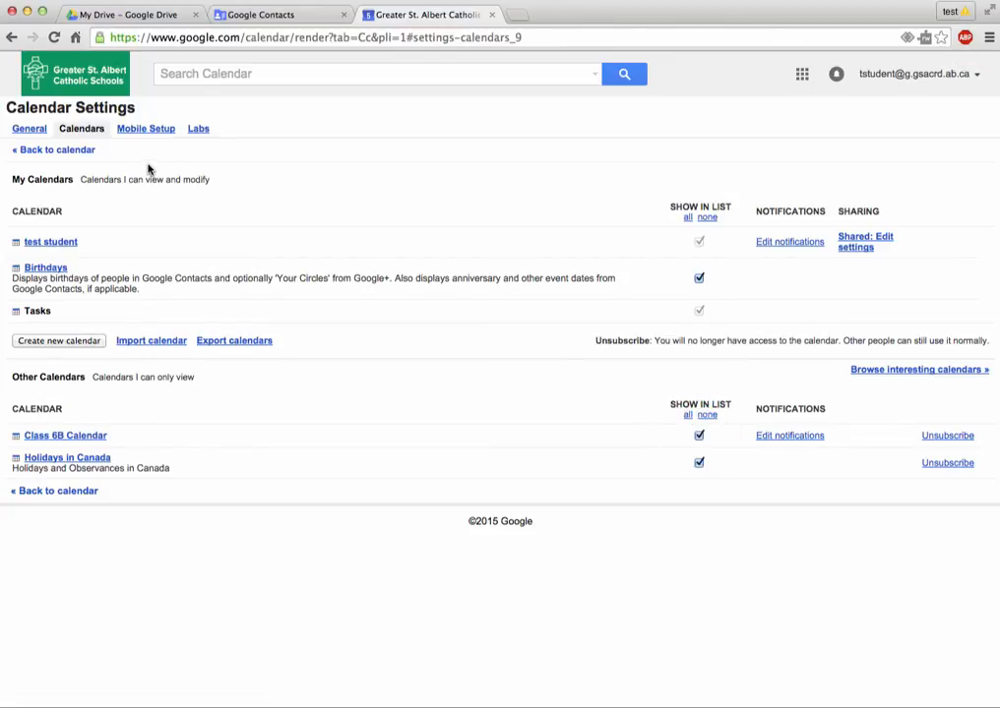
pyautogui.click(64, 154)
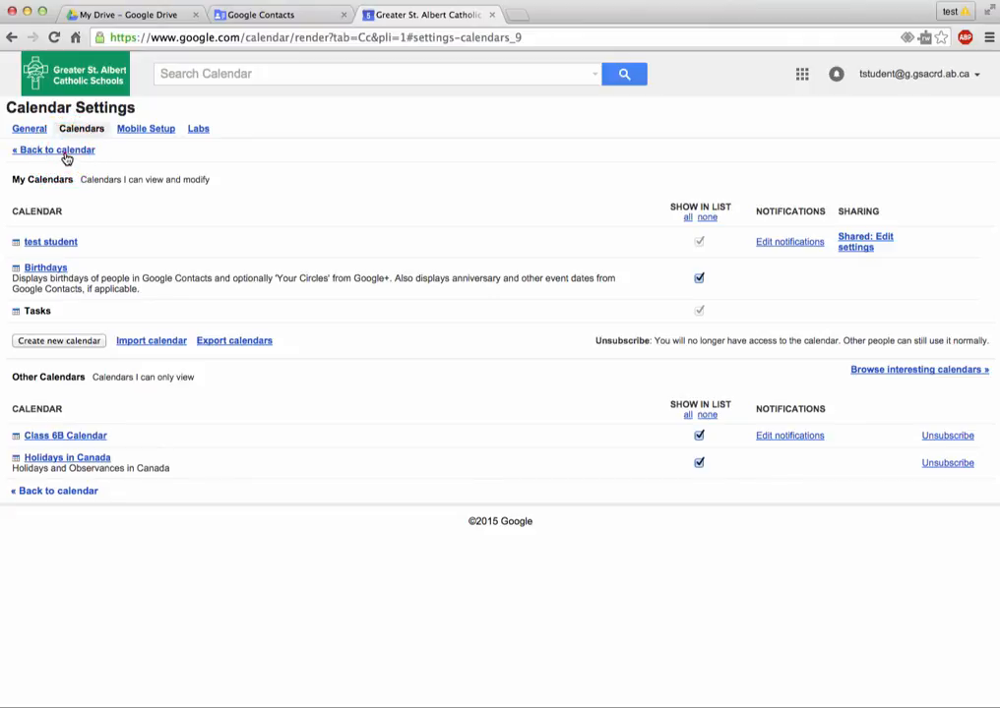